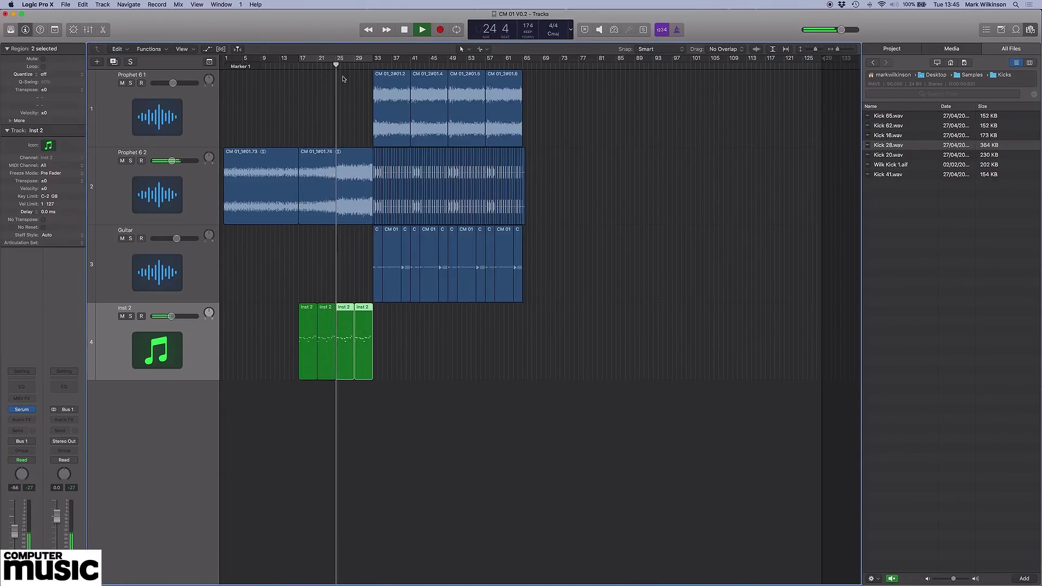
- Copy the Inst 2 regions across bars 33 to 65 and set the track's volume to 1.2 dB
{"action": "mouse_move", "coordinate": [400, 349]}
{"action": "left_mouse_down"}
{"action": "mouse_move", "coordinate": [304, 348]}
{"action": "mouse_move", "coordinate": [384, 346]}
{"action": "left_mouse_up"}
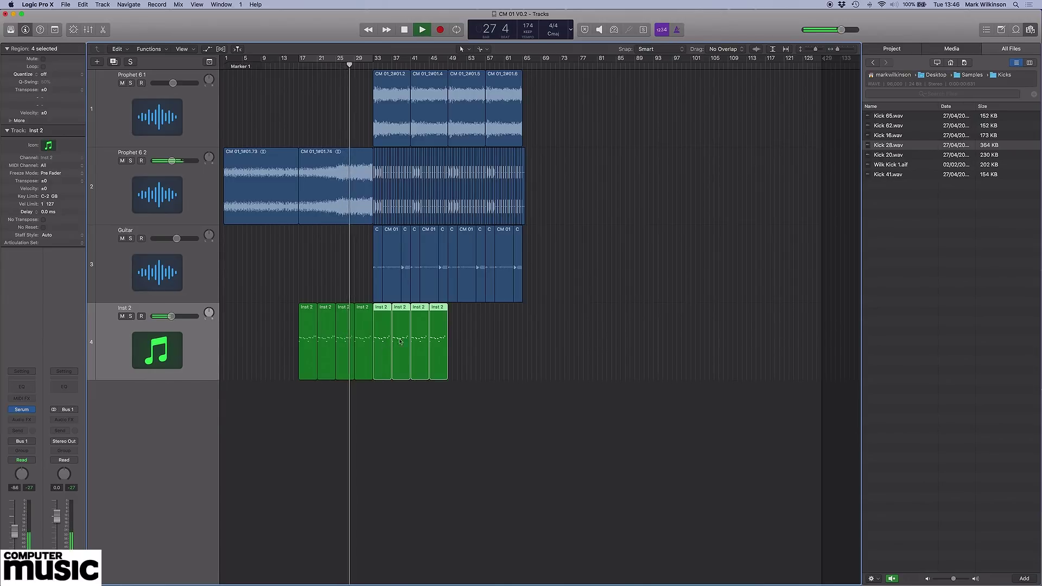
{"action": "left_click_drag", "start_coordinate": [400, 341], "coordinate": [454, 334]}
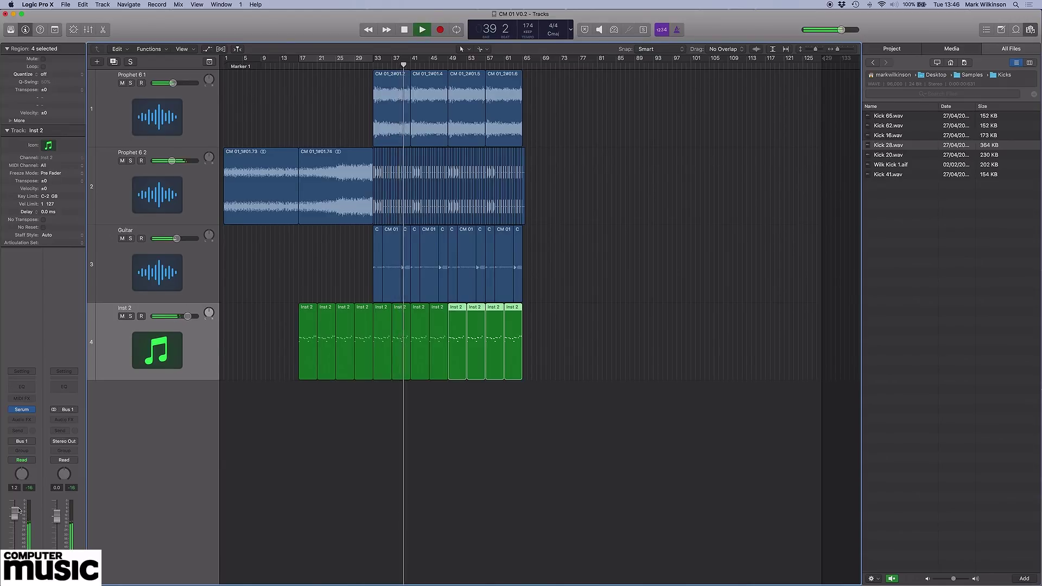
{"action": "left_click", "coordinate": [252, 349]}
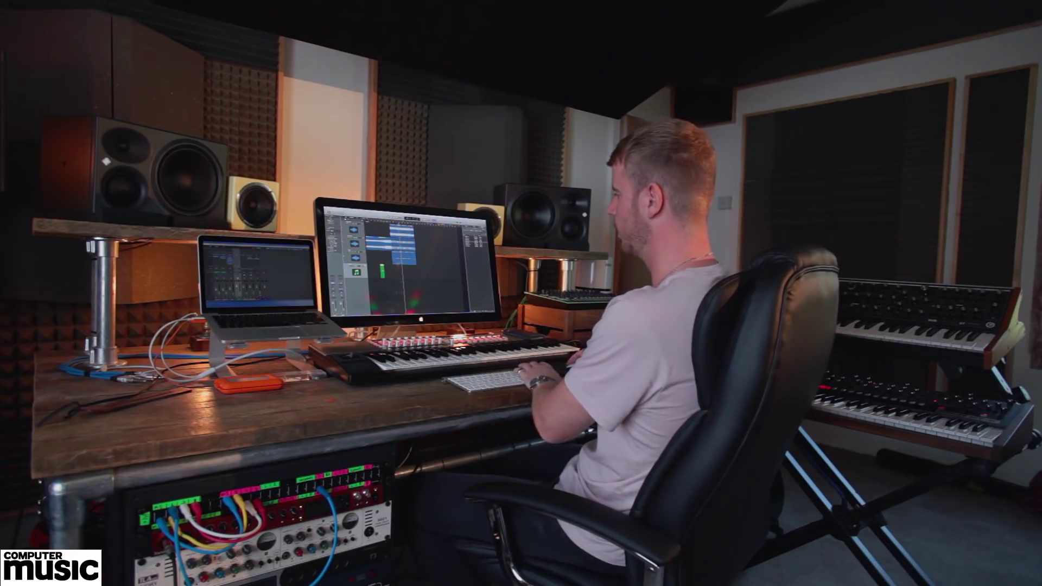
- Check the Inst 2 notes in the piano roll and copy the four regions at bars 33 to 49 to bar 49
{"action": "key", "text": "p"}
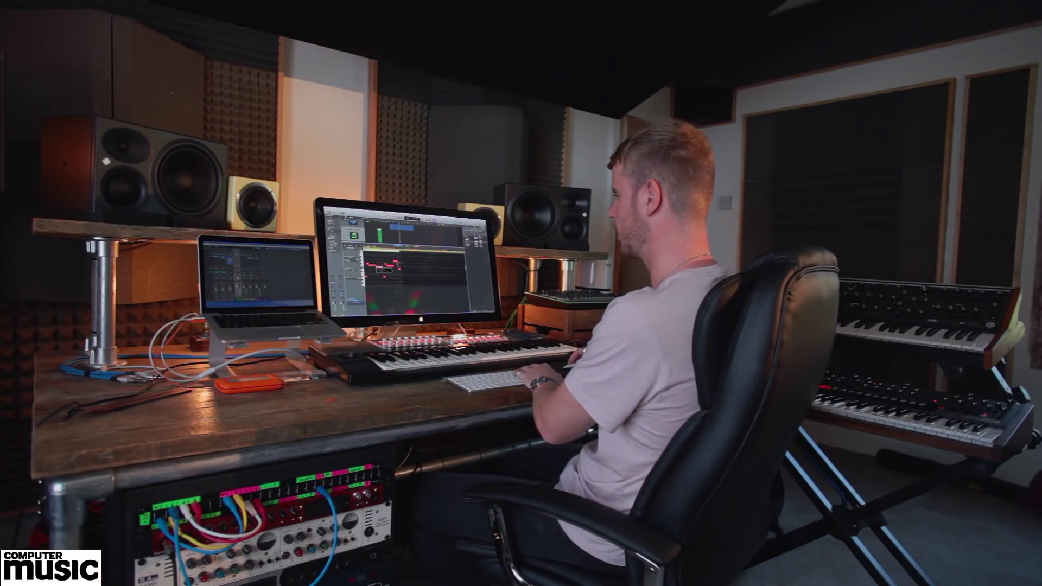
{"action": "key", "text": "p"}
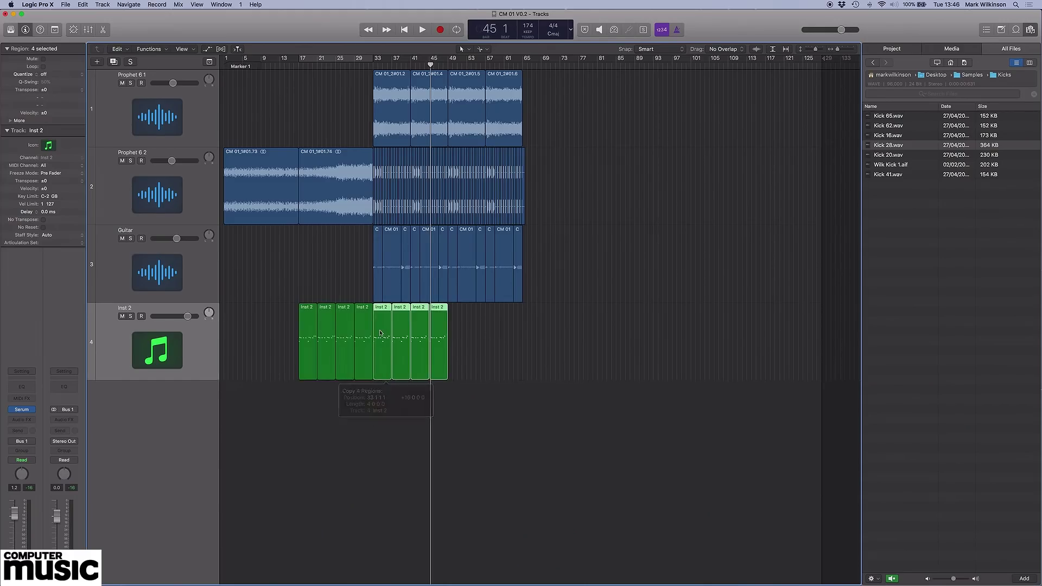
{"action": "left_click_drag", "start_coordinate": [387, 342], "coordinate": [459, 342]}
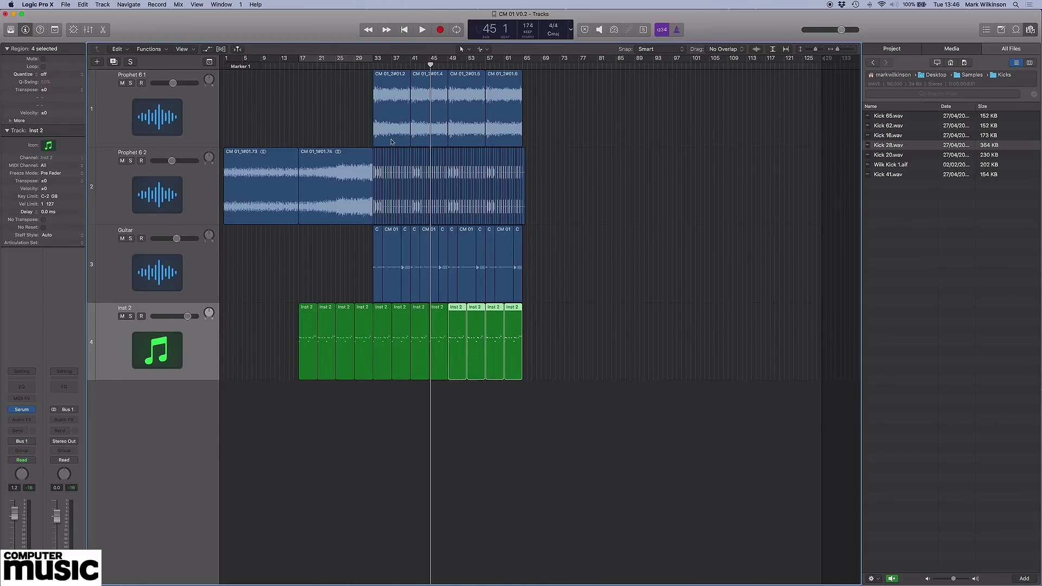
- Play the arrangement from bar 33 and set the Inst 2 track's volume to 1.6 dB
{"action": "left_click", "coordinate": [373, 65]}
{"action": "key", "text": "space"}
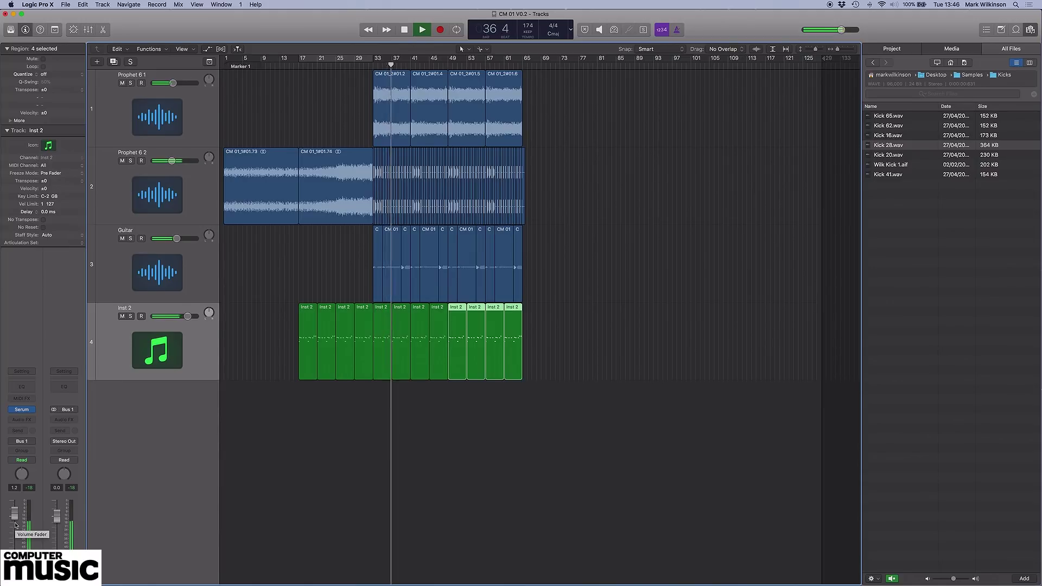
{"action": "left_click_drag", "start_coordinate": [16, 523], "coordinate": [14, 521]}
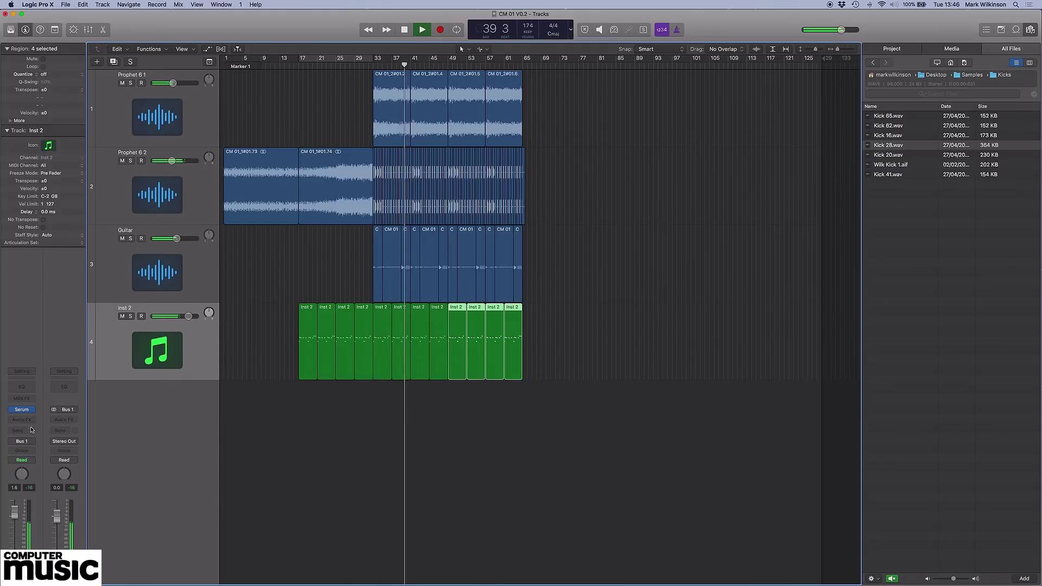
- Open the Serum synth on Inst 2 and enable the compressor in its effects rack
{"action": "left_click", "coordinate": [22, 409]}
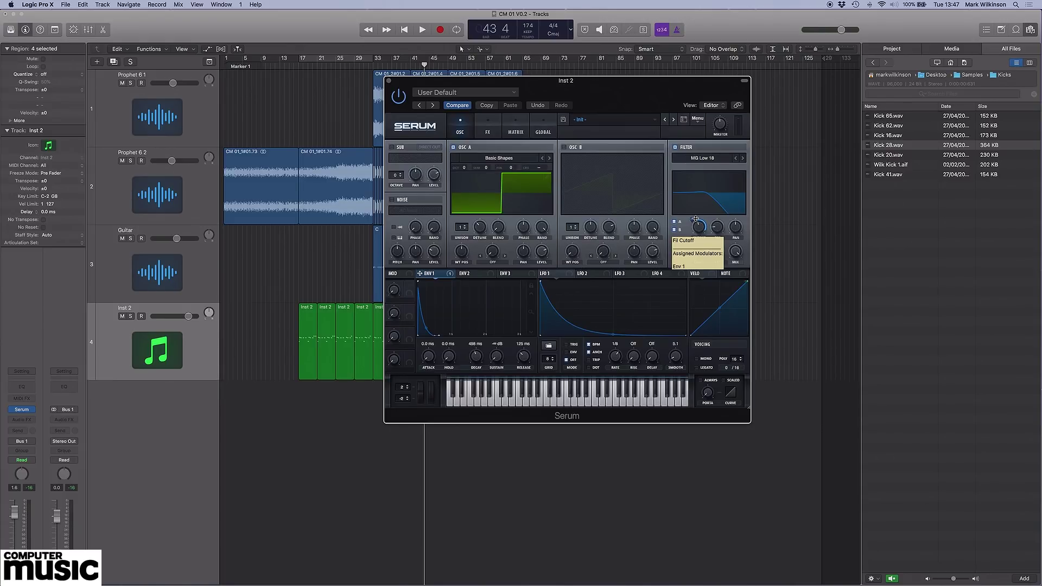
{"action": "left_click", "coordinate": [488, 132]}
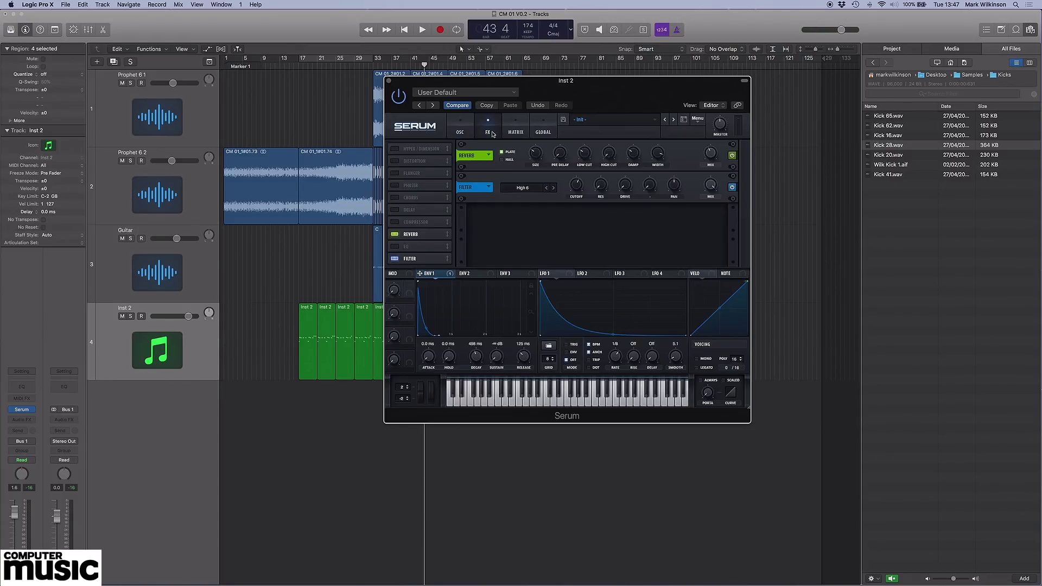
{"action": "left_click", "coordinate": [395, 222]}
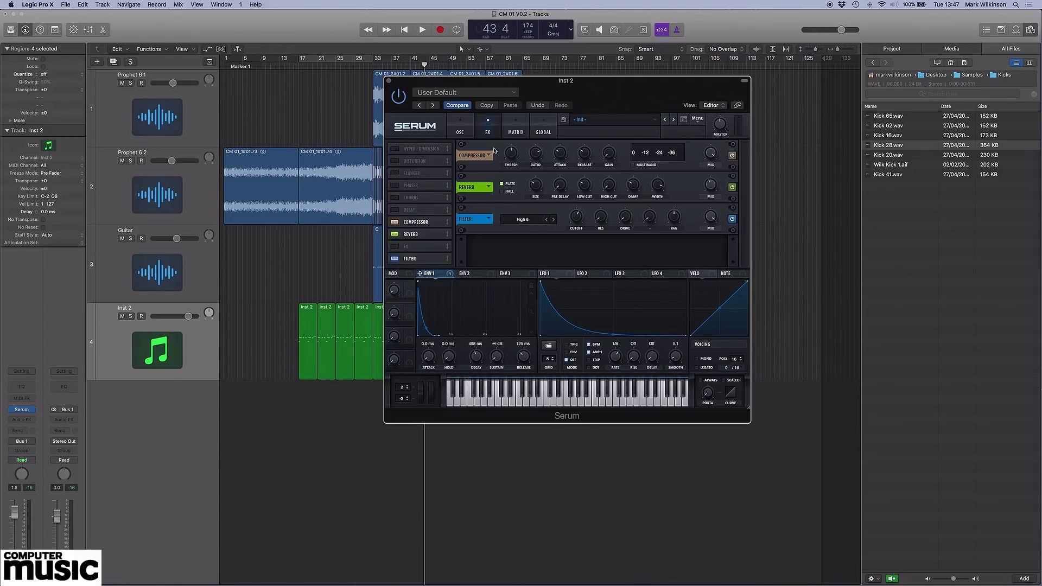
- Set a playback cycle over bars 17 to 33, moving the Serum window clear of the regions
{"action": "left_click_drag", "start_coordinate": [474, 87], "coordinate": [346, 190]}
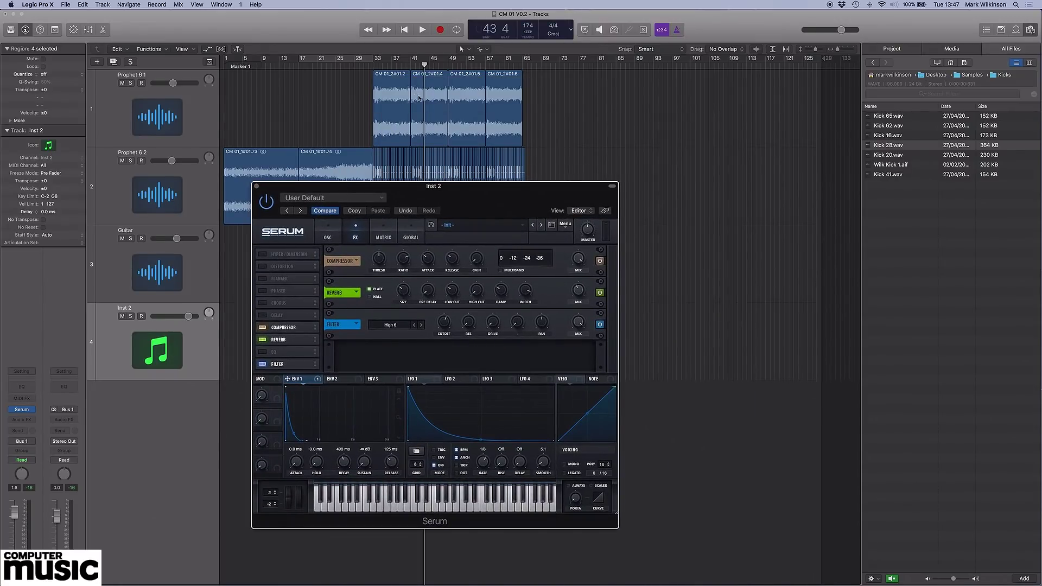
{"action": "left_click_drag", "start_coordinate": [373, 58], "coordinate": [299, 58]}
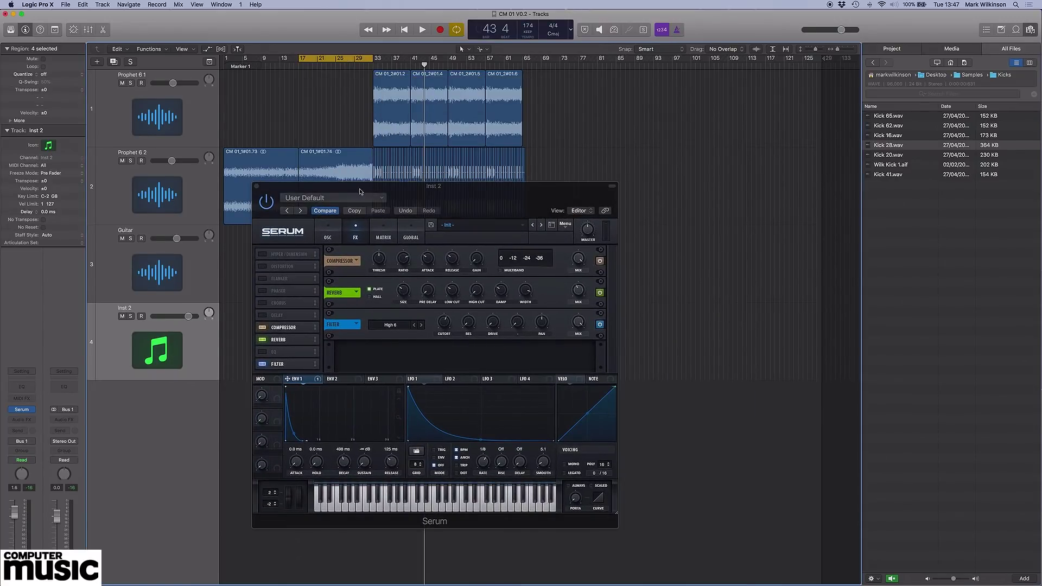
{"action": "left_click_drag", "start_coordinate": [360, 191], "coordinate": [579, 180]}
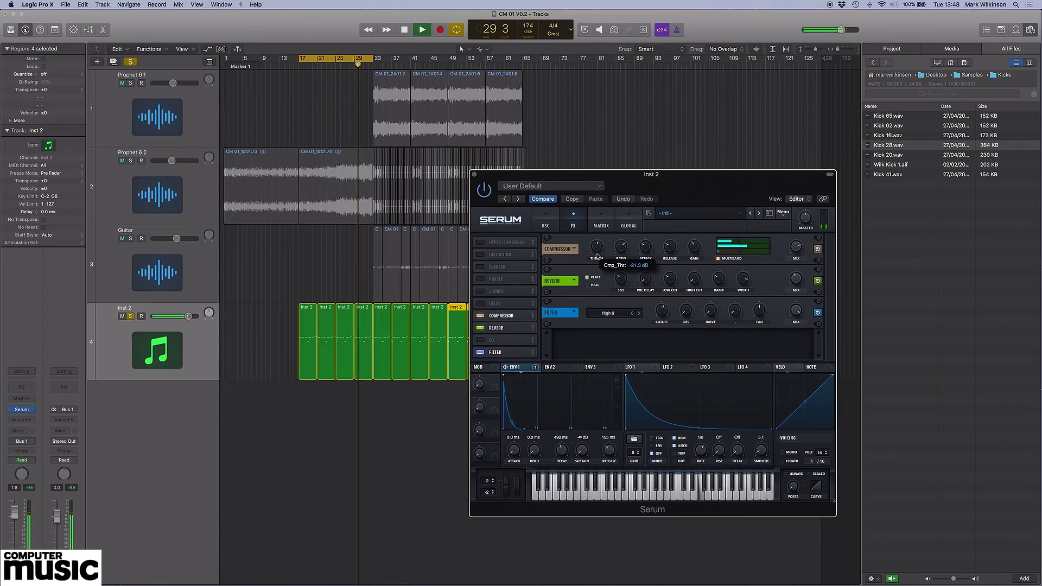
- Adjust the threshold of Serum's multiband compressor, unsolo Inst 2 and lower its volume to -1.7 dB
{"action": "left_click_drag", "start_coordinate": [601, 242], "coordinate": [601, 245]}
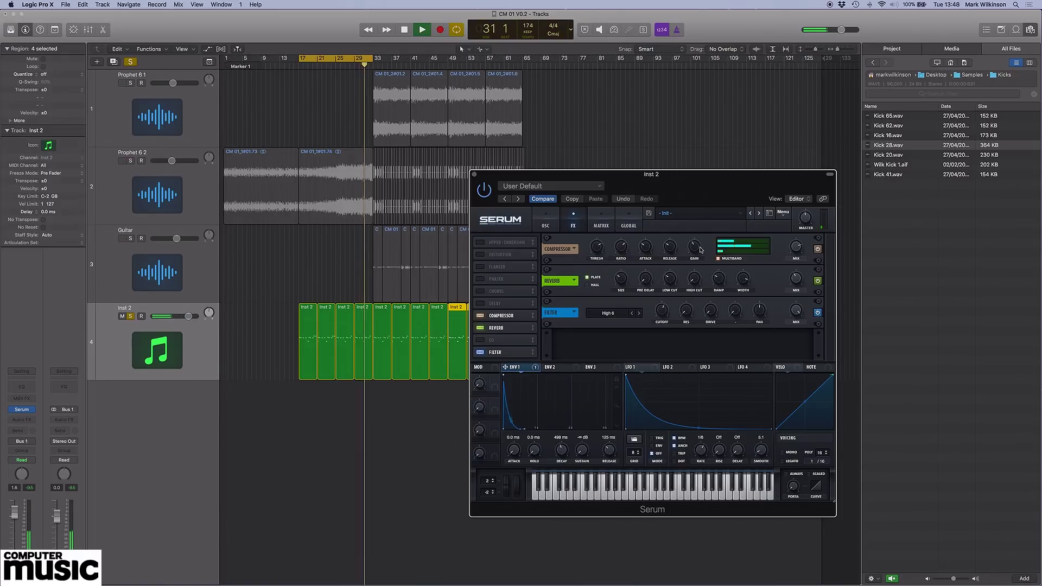
{"action": "mouse_move", "coordinate": [600, 251]}
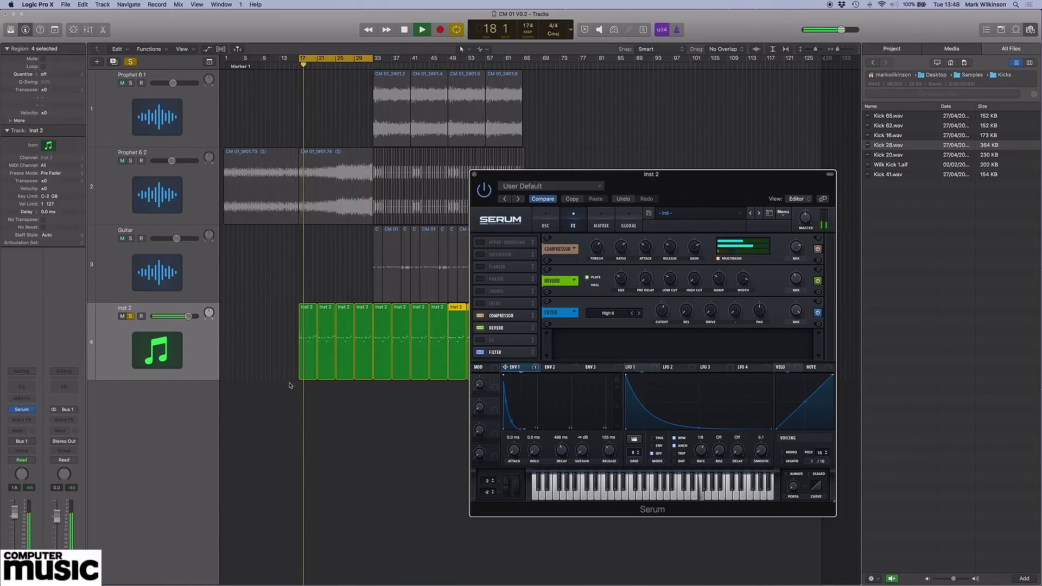
{"action": "left_click", "coordinate": [130, 316]}
{"action": "left_click_drag", "start_coordinate": [19, 515], "coordinate": [15, 524]}
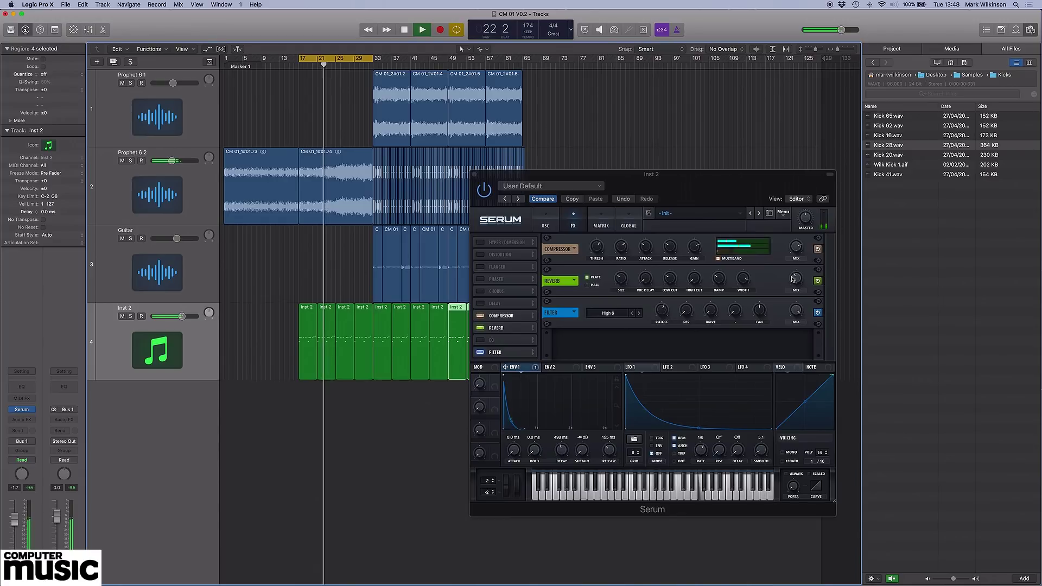
- Audition Serum's reverb mix and size over the cycled bars, stop playback and bypass the reverb
{"action": "left_click", "coordinate": [800, 292]}
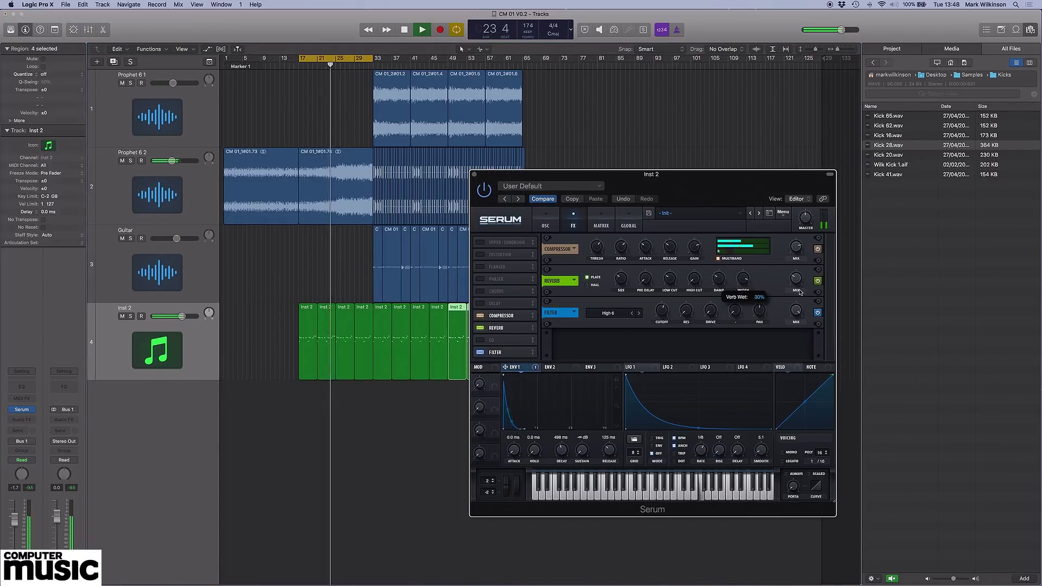
{"action": "left_click_drag", "start_coordinate": [676, 174], "coordinate": [635, 144]}
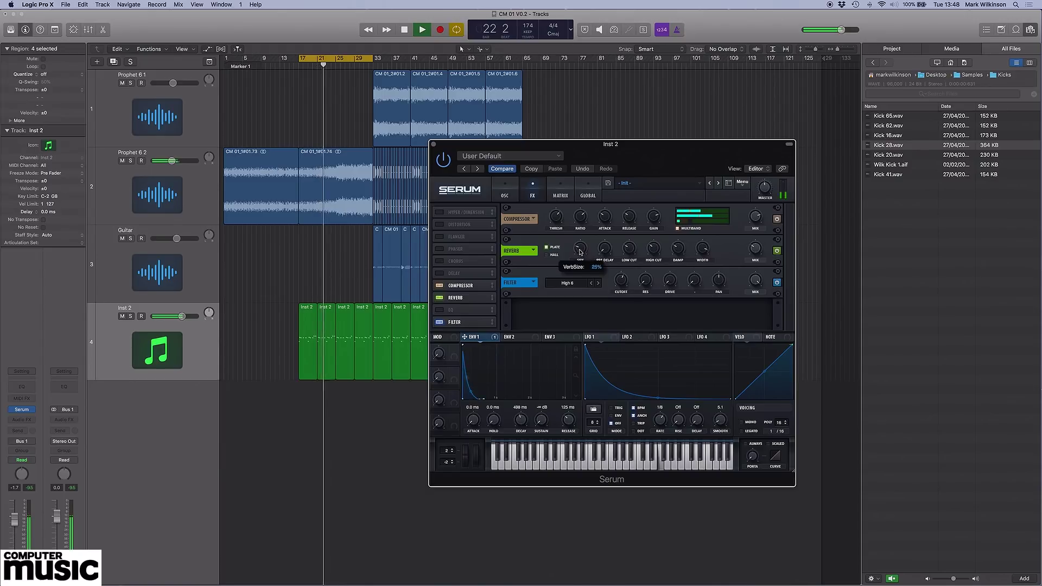
{"action": "key", "text": "space"}
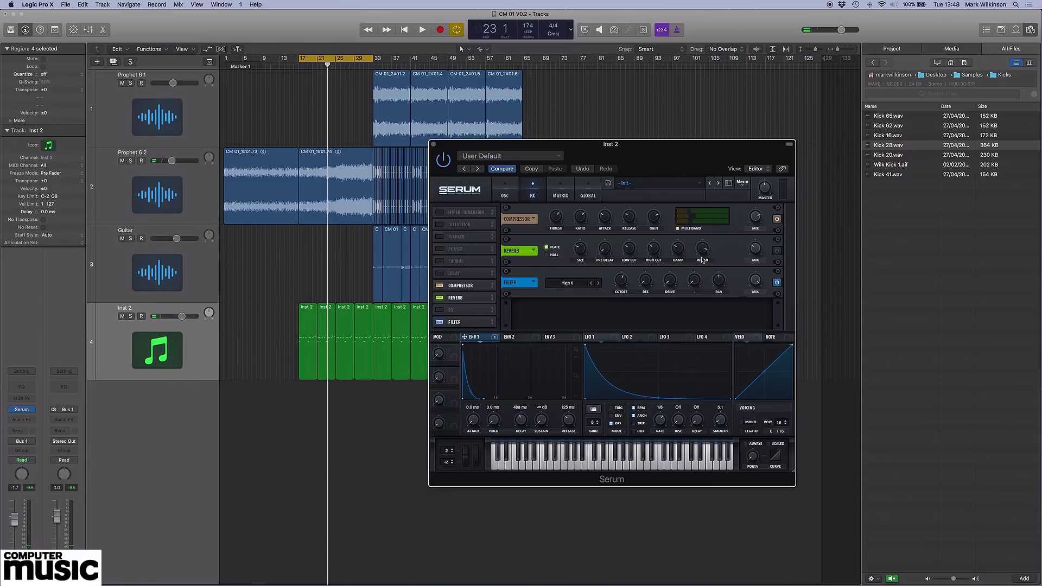
- Insert ValhallaVintageVerb as an audio effect on the Inst 2 track and arrange its window beside Serum's
{"action": "left_click", "coordinate": [30, 420]}
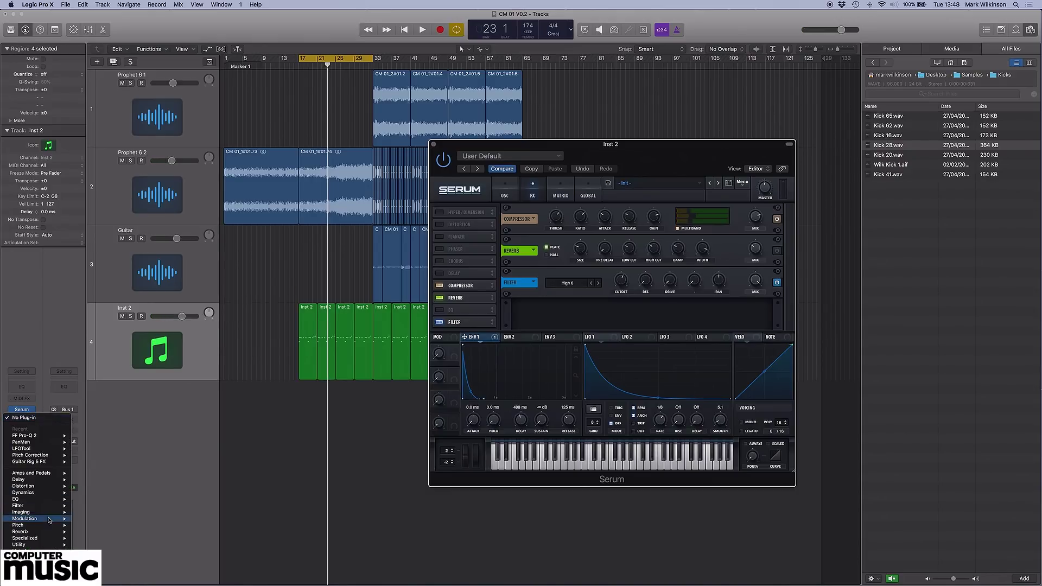
{"action": "mouse_move", "coordinate": [33, 557]}
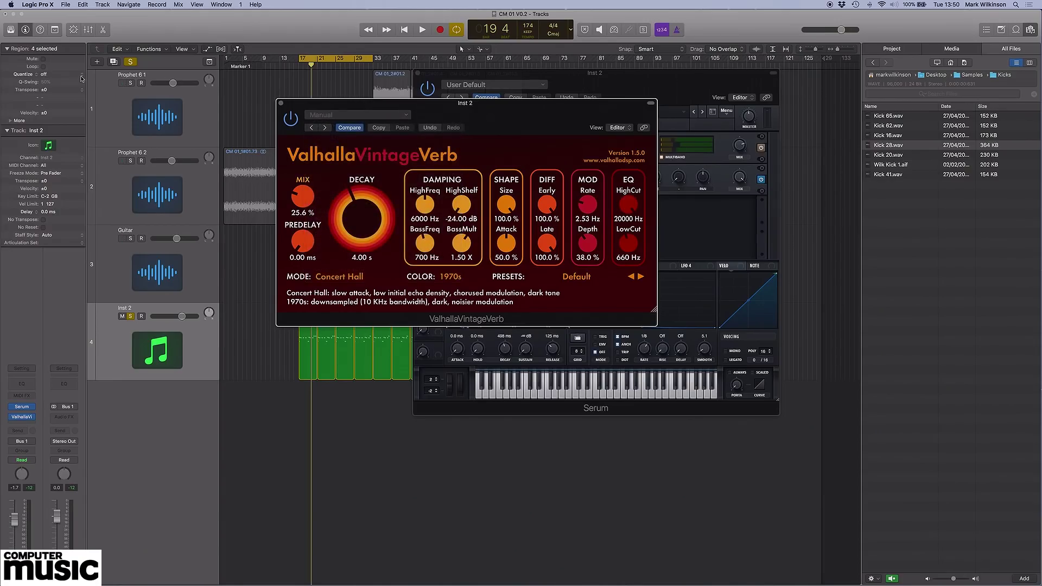
{"action": "left_click_drag", "start_coordinate": [529, 111], "coordinate": [353, 98]}
{"action": "left_click_drag", "start_coordinate": [668, 74], "coordinate": [796, 125]}
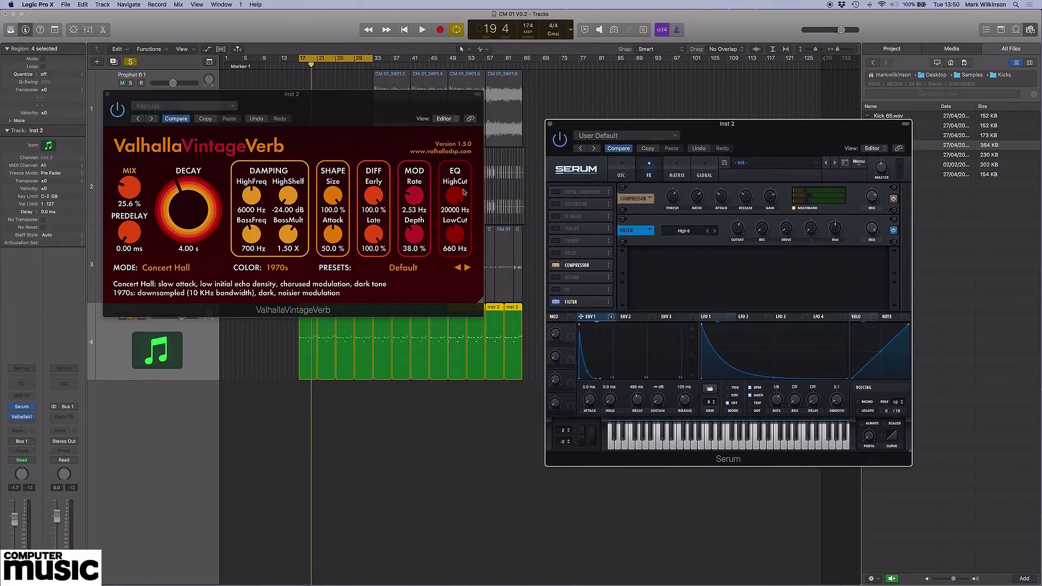
{"action": "left_click_drag", "start_coordinate": [642, 125], "coordinate": [674, 95]}
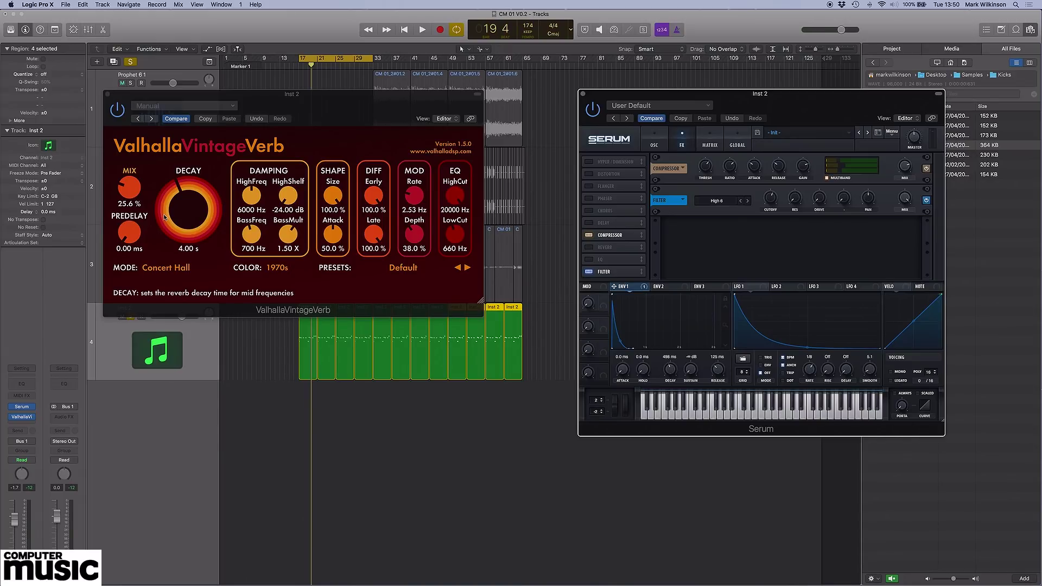
- Set ValhallaVintageVerb to 28.8% mix, 2.72 s decay, 64% size, 11.6% attack and 820 Hz low cut while playing, and close it
{"action": "key", "text": "space"}
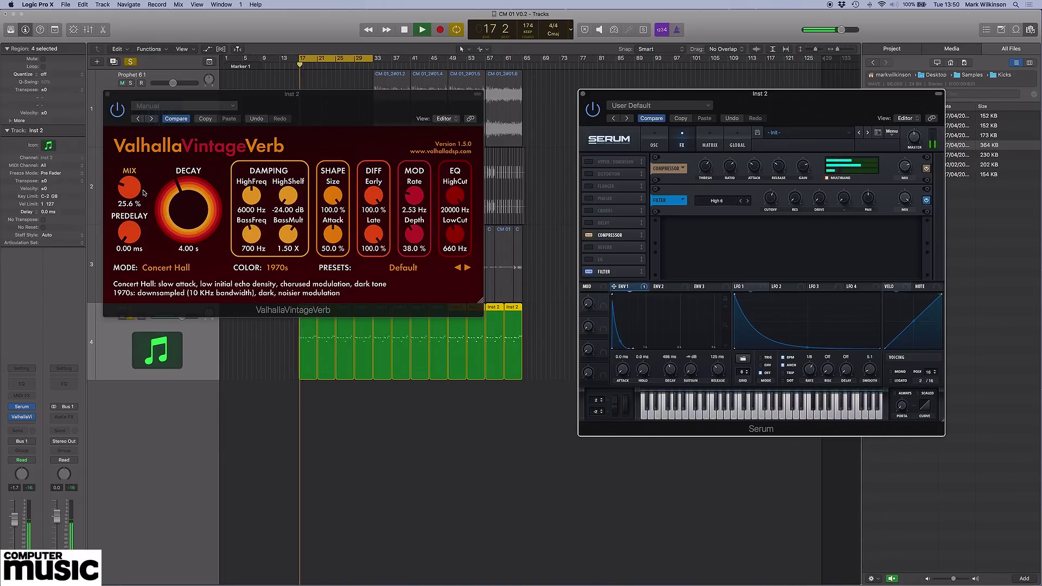
{"action": "left_click_drag", "start_coordinate": [189, 211], "coordinate": [190, 231]}
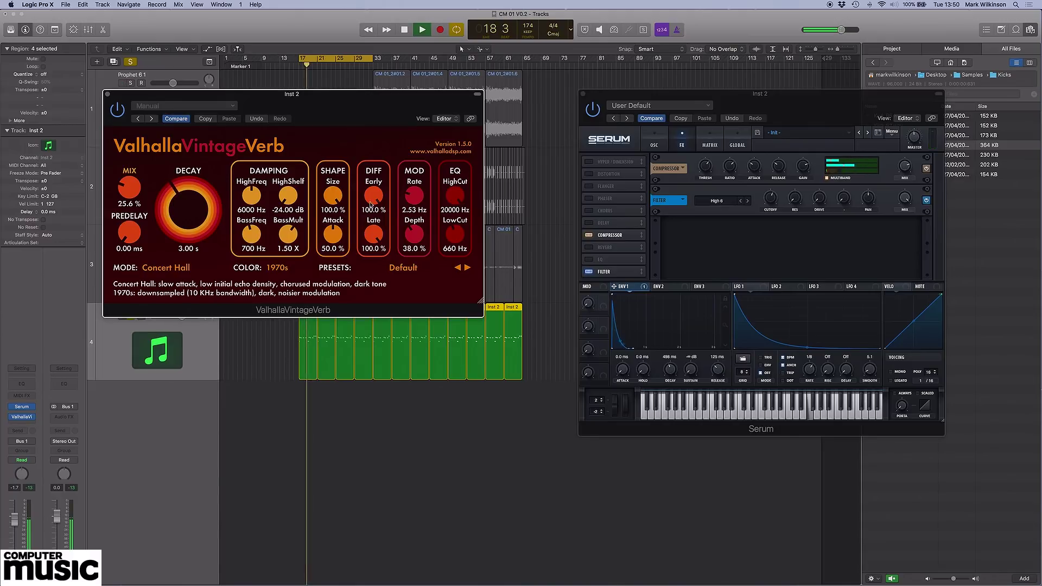
{"action": "left_click_drag", "start_coordinate": [341, 207], "coordinate": [346, 288]}
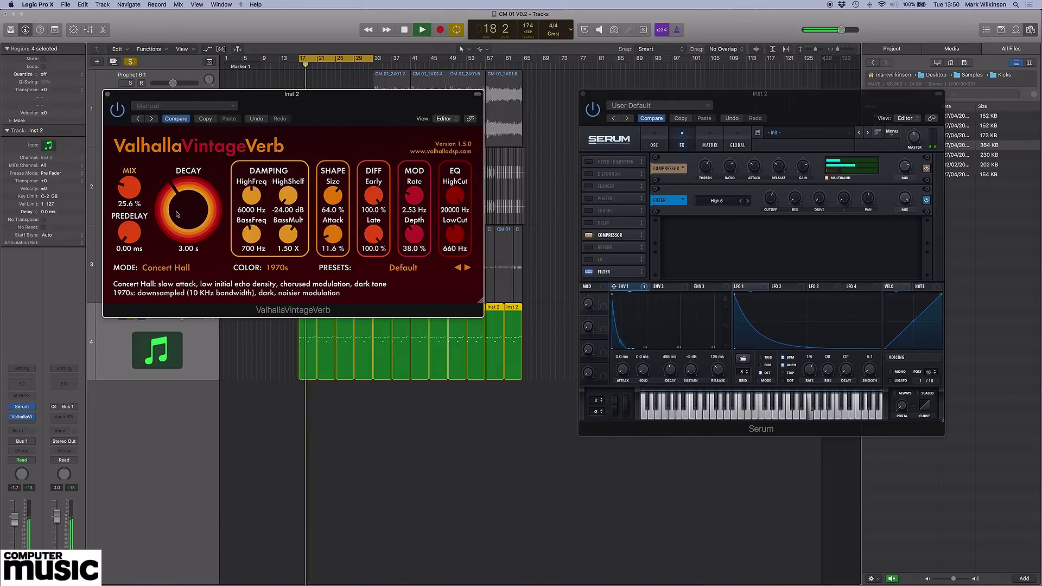
{"action": "left_click_drag", "start_coordinate": [458, 237], "coordinate": [458, 230]}
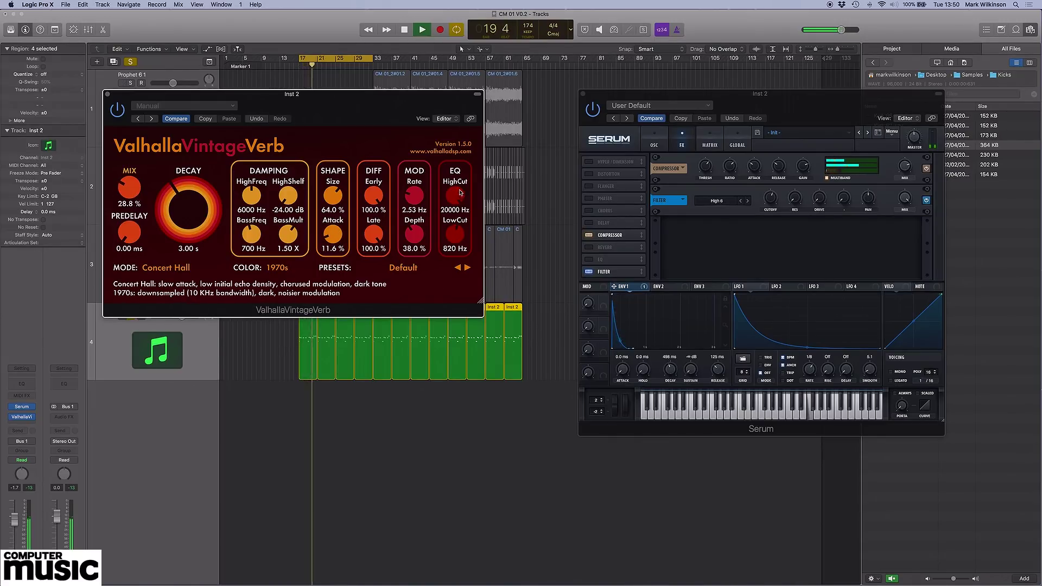
{"action": "left_click_drag", "start_coordinate": [188, 207], "coordinate": [188, 211]}
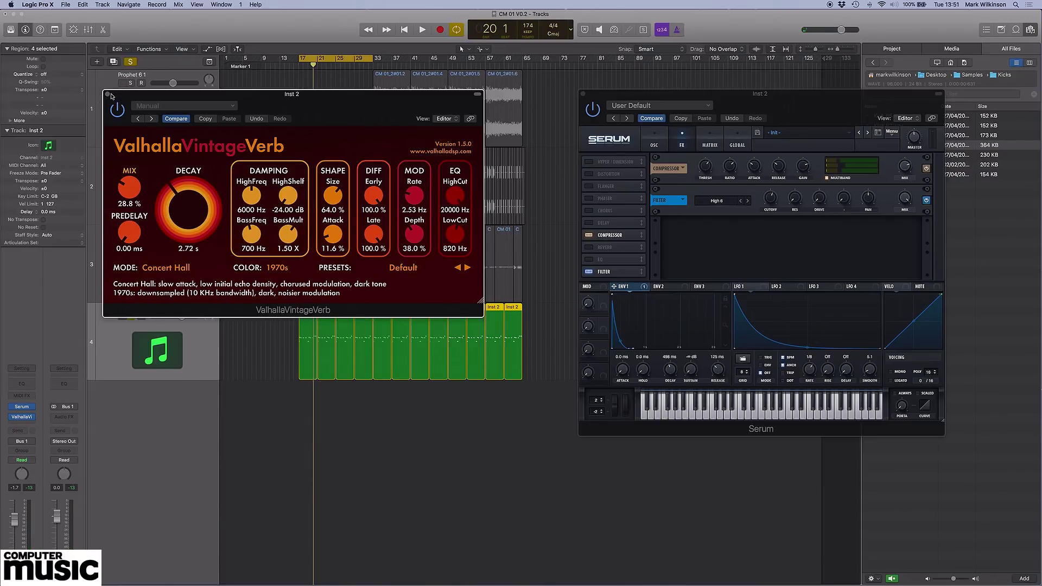
{"action": "left_click", "coordinate": [108, 95]}
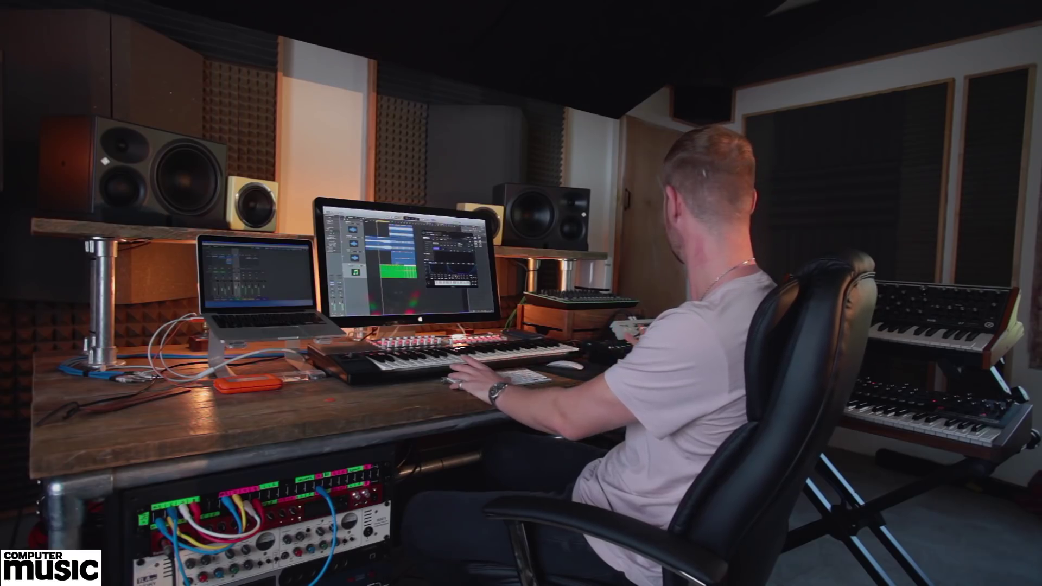
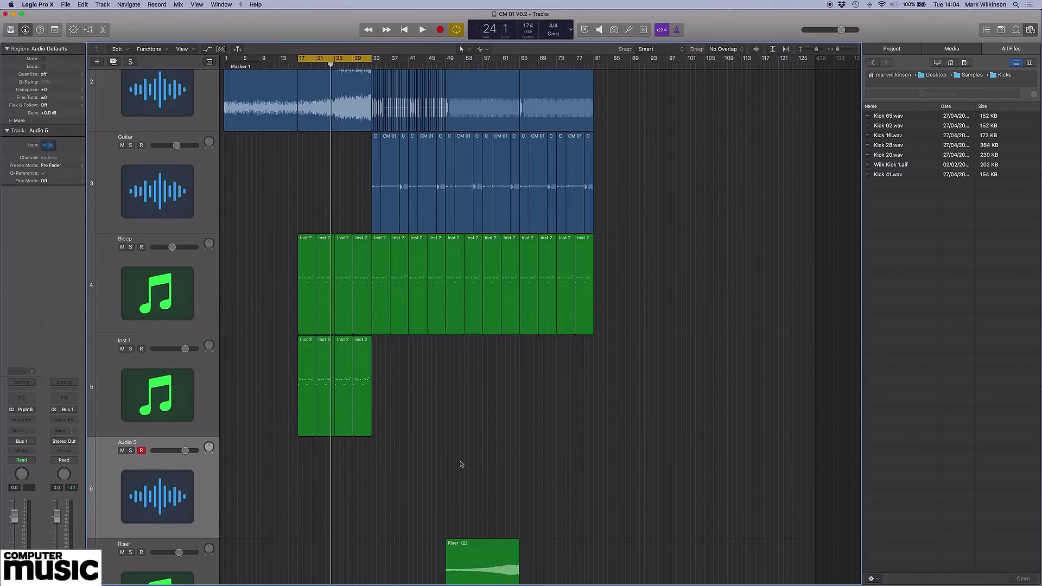
- Examine the start of the recorded Audio 5 waveform around bar 17 and compare its timing with the Prophet 6 2 audio
{"action": "key", "text": "space"}
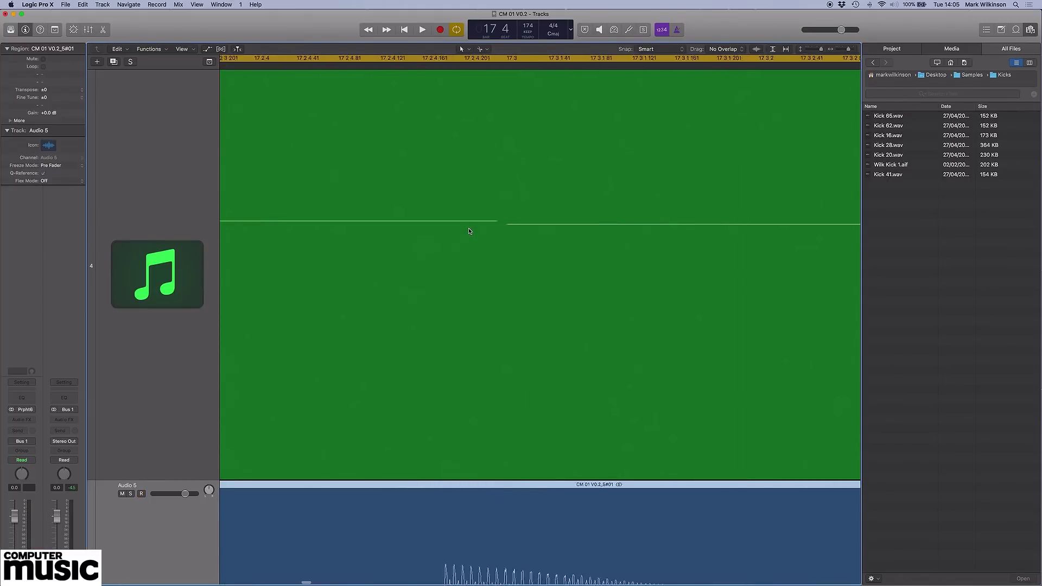
{"action": "key", "text": "z"}
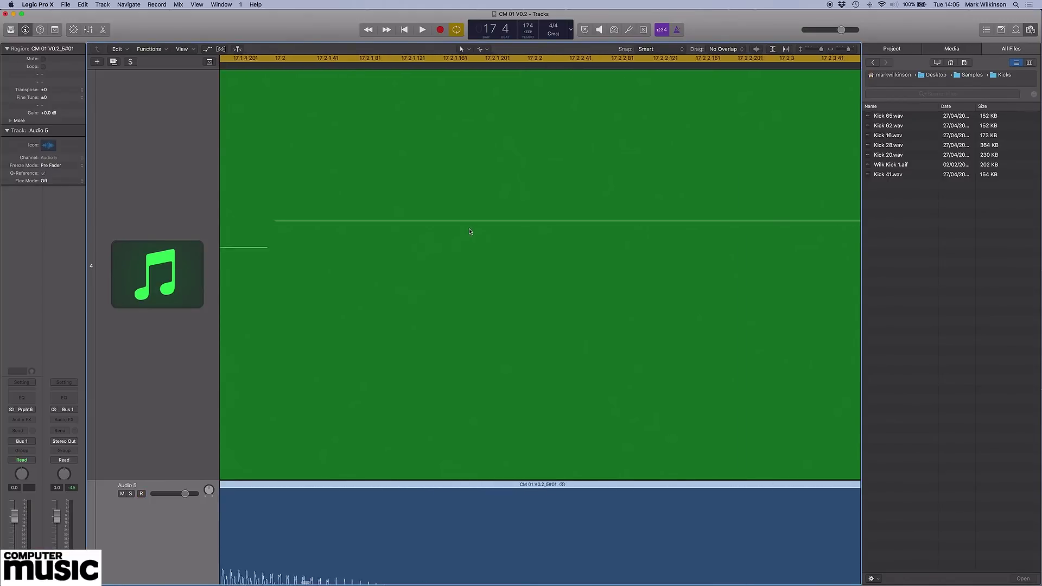
{"action": "scroll", "coordinate": [472, 231], "scroll_direction": "down", "scroll_amount": 8}
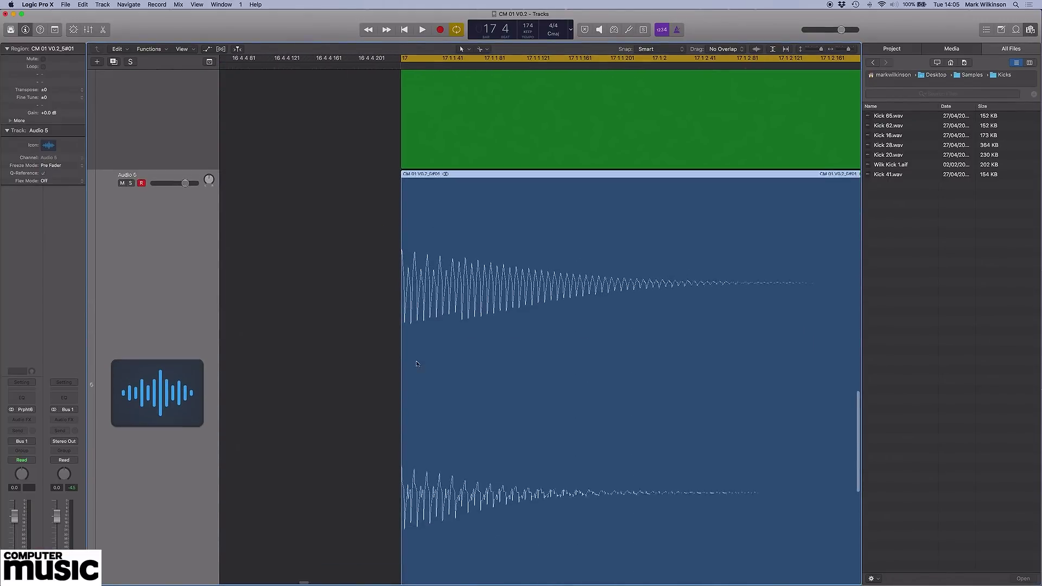
{"action": "left_click_drag", "start_coordinate": [402, 466], "coordinate": [337, 475]}
{"action": "left_click_drag", "start_coordinate": [380, 92], "coordinate": [447, 97]}
{"action": "scroll", "coordinate": [439, 104], "scroll_direction": "up", "scroll_amount": 10}
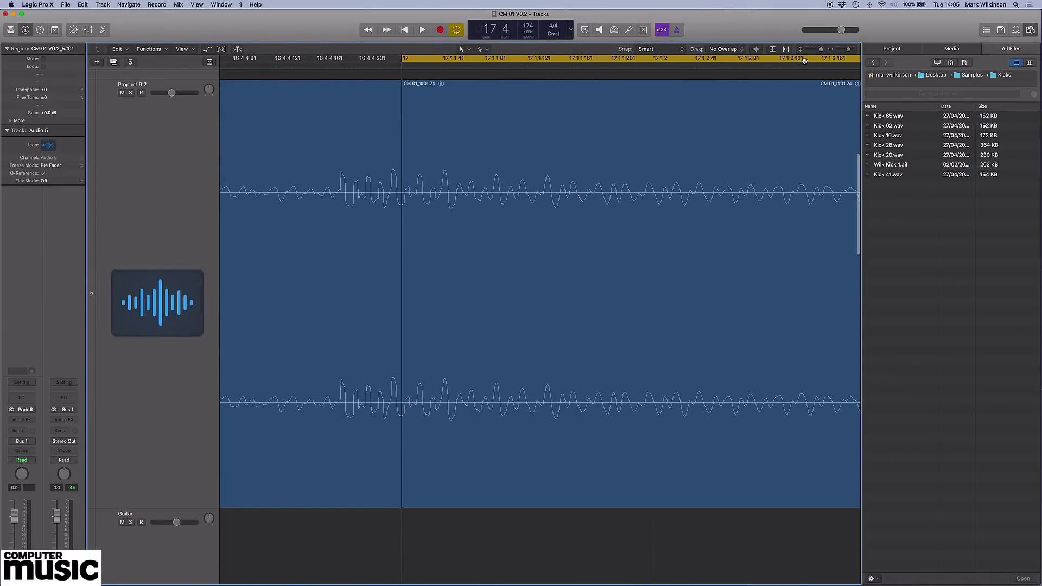
- Look over the Prophet 6 2 audio from the detail around bar 17 out to the whole arrangement
{"action": "left_click_drag", "start_coordinate": [849, 50], "coordinate": [843, 50]}
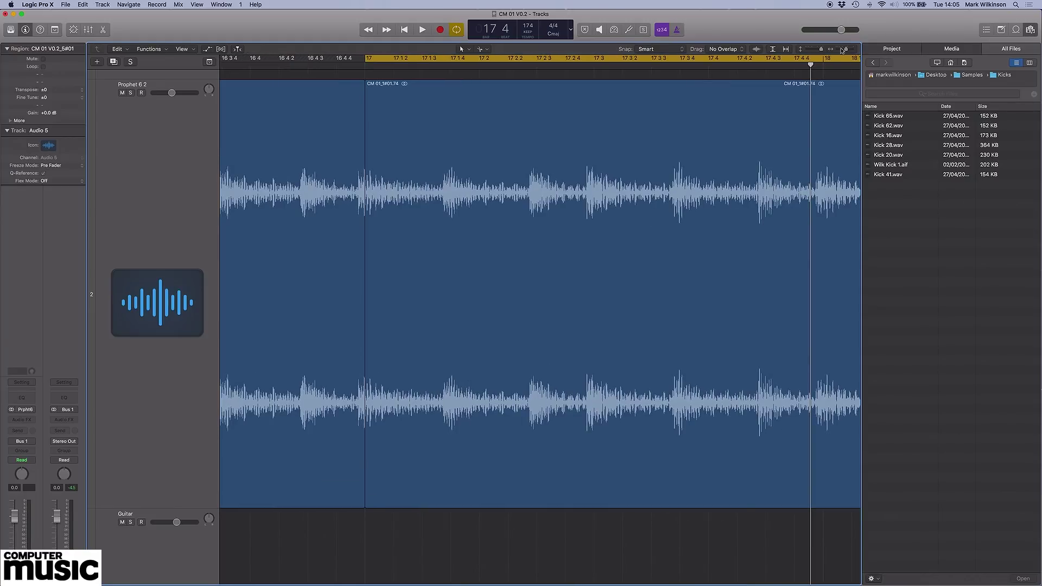
{"action": "scroll", "coordinate": [386, 228], "scroll_direction": "left", "scroll_amount": 15}
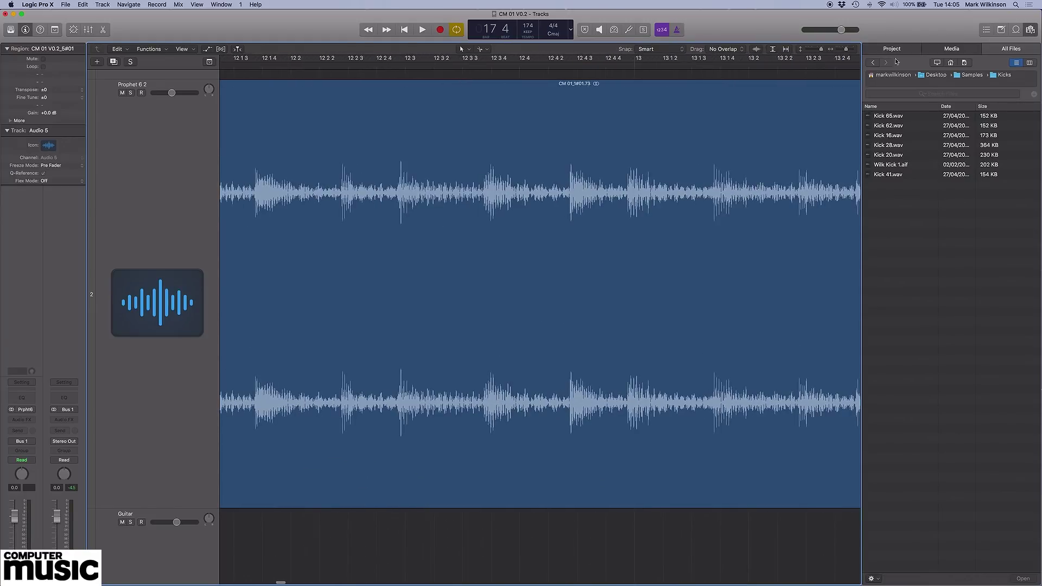
{"action": "left_click_drag", "start_coordinate": [847, 50], "coordinate": [838, 49]}
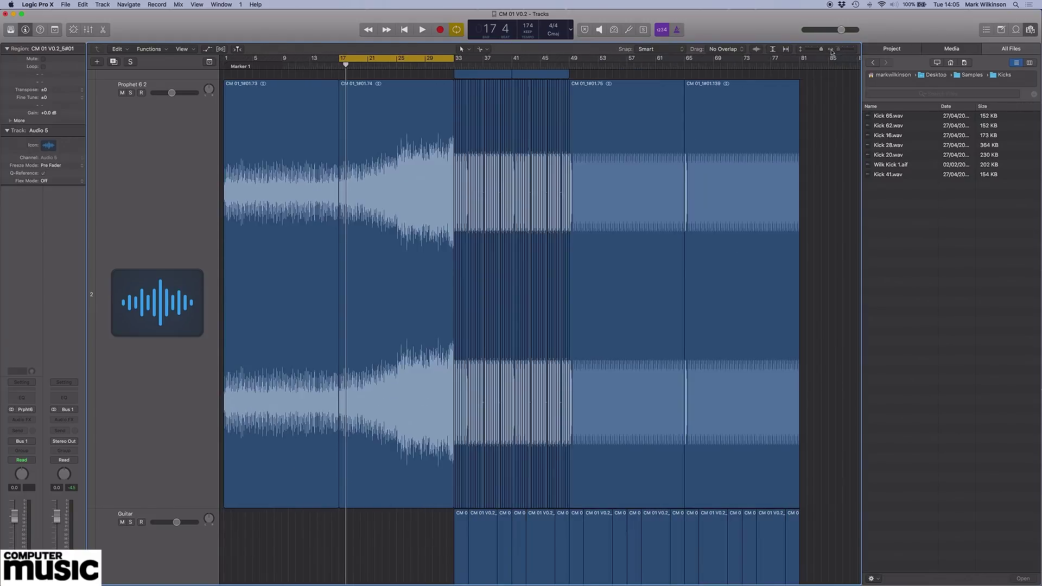
{"action": "left_click_drag", "start_coordinate": [226, 179], "coordinate": [384, 191]}
{"action": "left_click", "coordinate": [441, 521]}
{"action": "left_click_drag", "start_coordinate": [444, 507], "coordinate": [438, 508]}
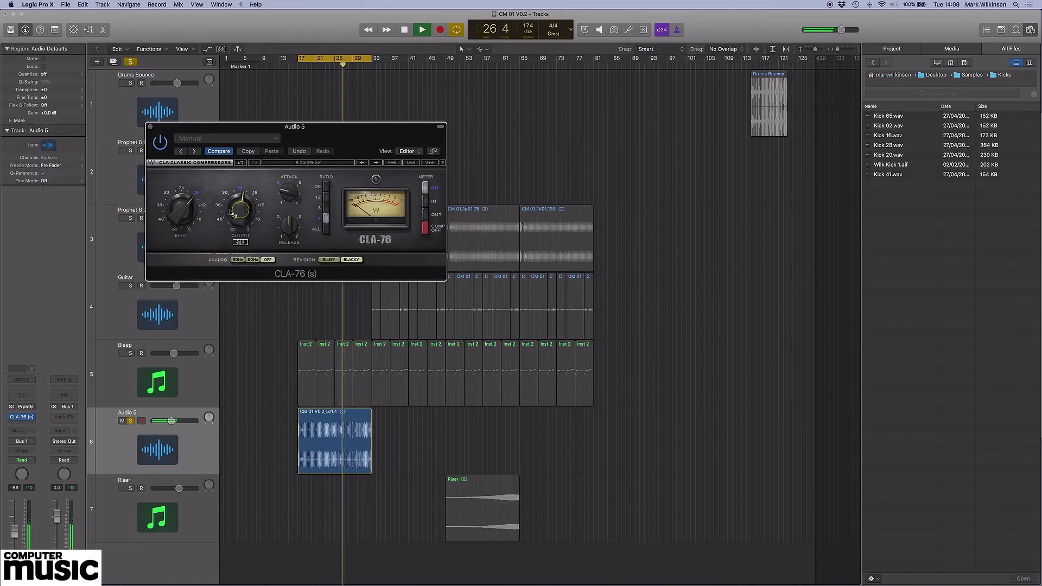
- Compare Audio 5 with and without the CLA-76 compressor and adjust its release during playback
{"action": "left_click", "coordinate": [159, 142]}
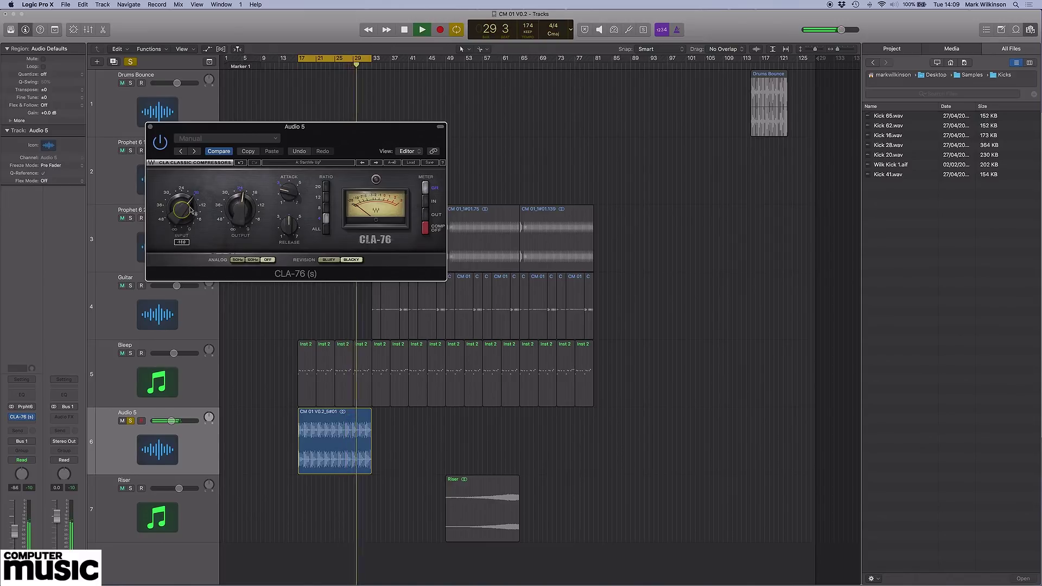
{"action": "left_click_drag", "start_coordinate": [288, 224], "coordinate": [289, 226]}
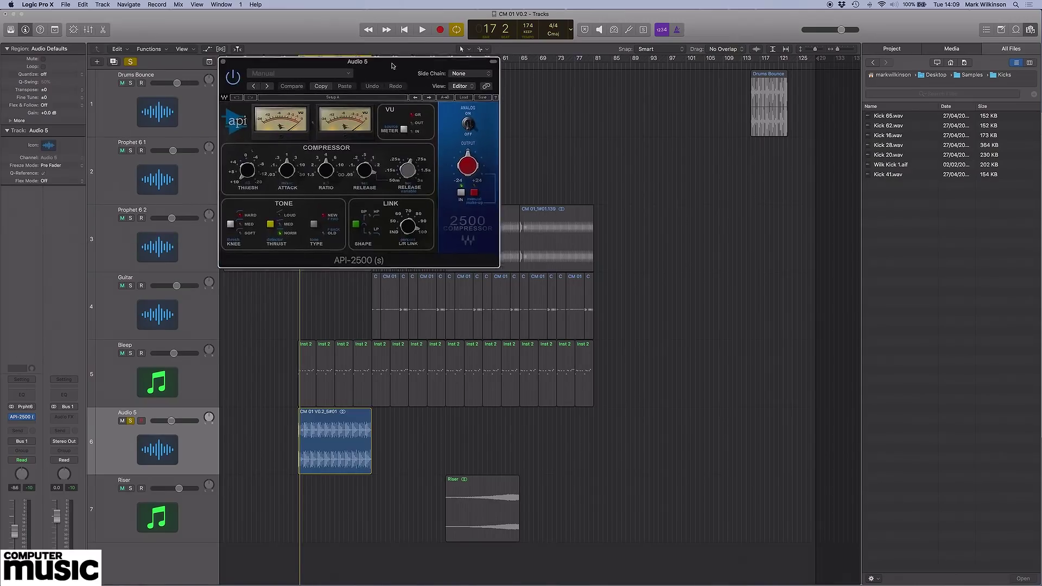
- Adjust the API-2500 compressor's attack, ratio and release on Audio 5 while auditioning the cycled bars
{"action": "left_click_drag", "start_coordinate": [392, 66], "coordinate": [401, 70]}
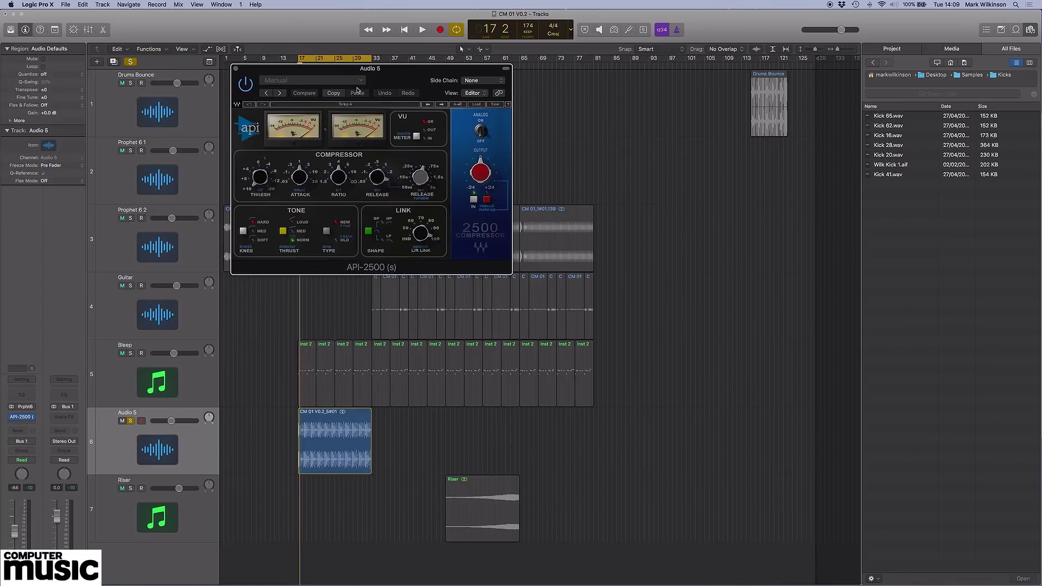
{"action": "key", "text": "space"}
{"action": "left_click_drag", "start_coordinate": [280, 176], "coordinate": [280, 173]}
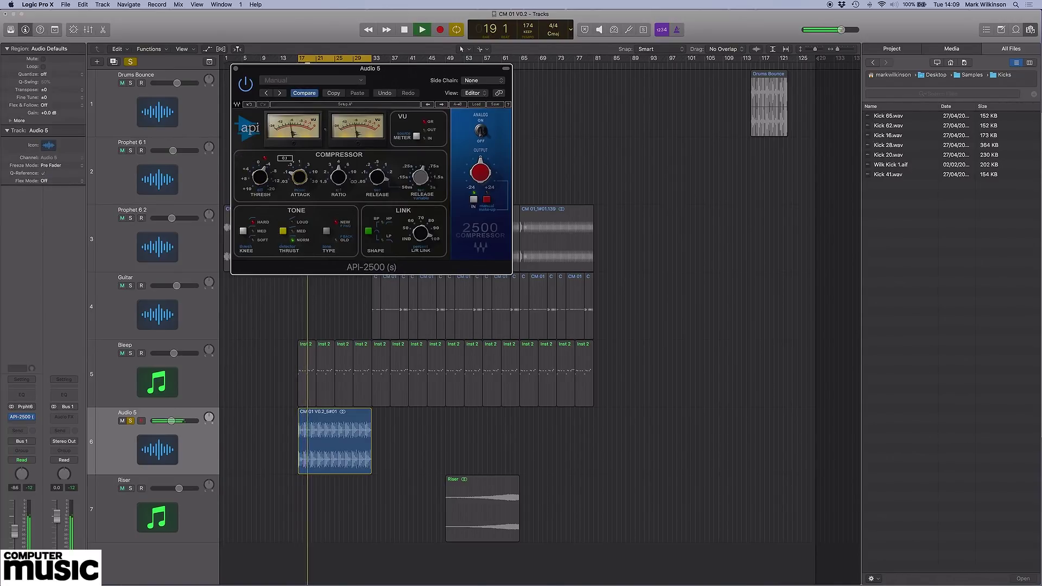
{"action": "left_click_drag", "start_coordinate": [344, 183], "coordinate": [343, 179]}
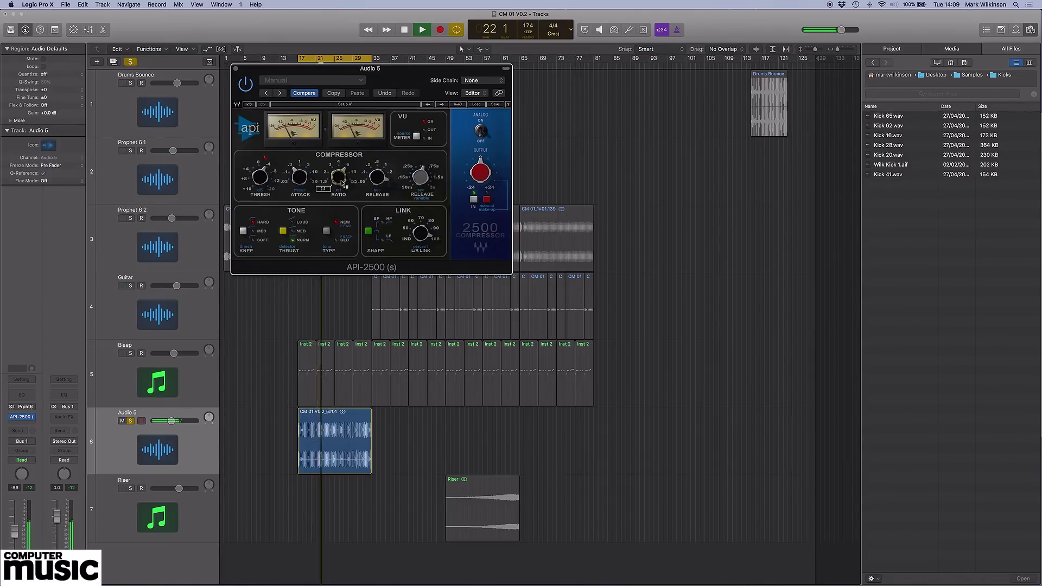
{"action": "left_click_drag", "start_coordinate": [377, 177], "coordinate": [377, 180]}
{"action": "key", "text": "space"}
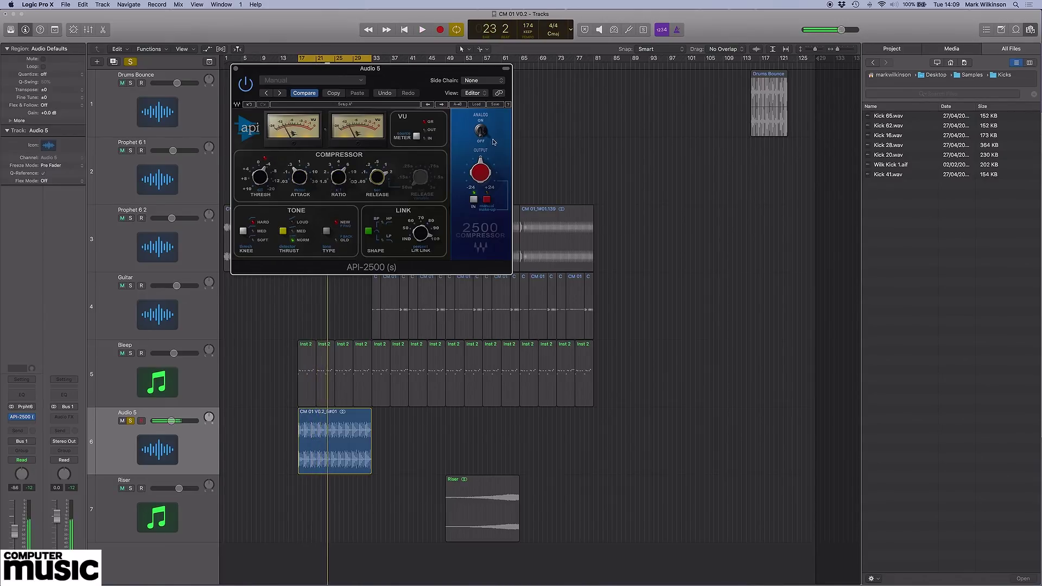
{"action": "key", "text": "space"}
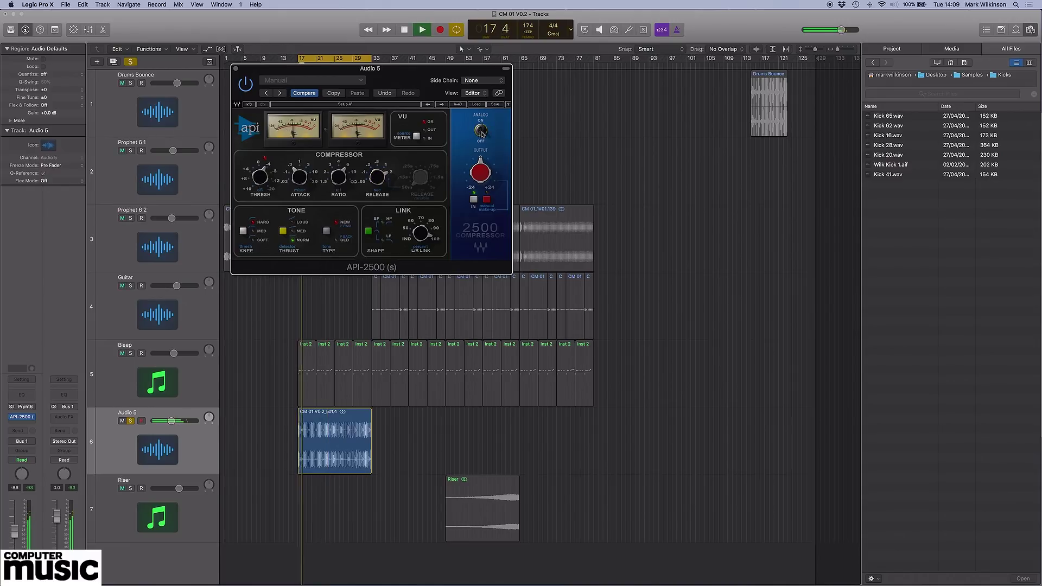
{"action": "key", "text": "space"}
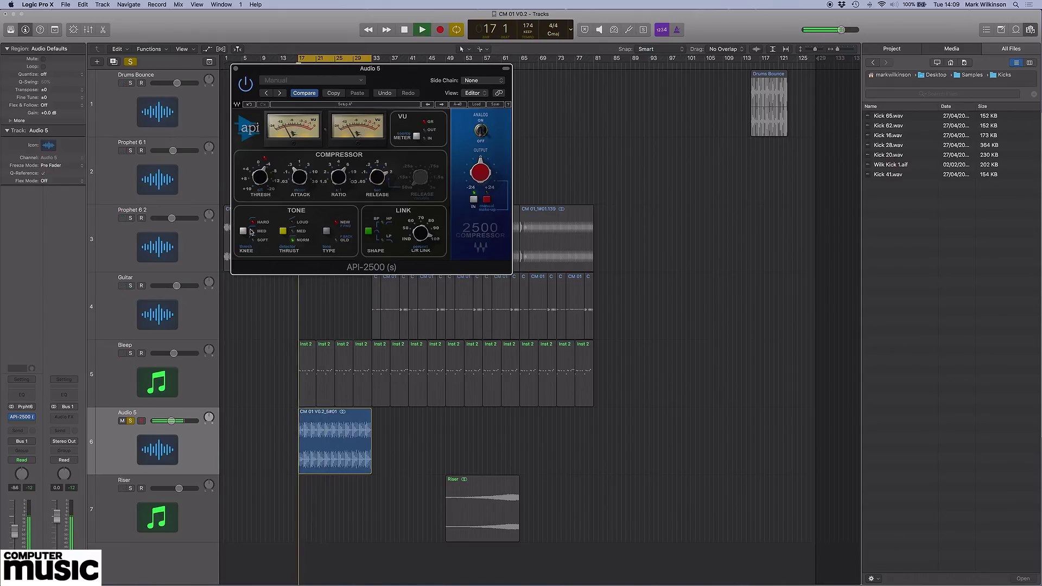
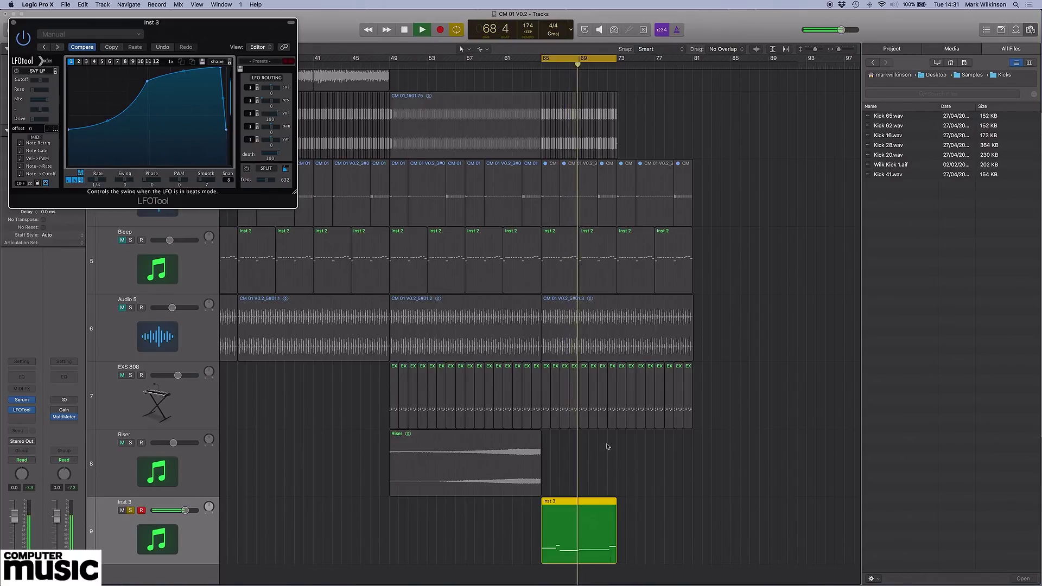
- Open the Inst 3 region at bar 65 in the Piano Roll and examine its notes during playback
{"action": "key", "text": "space"}
{"action": "double_click", "coordinate": [606, 500]}
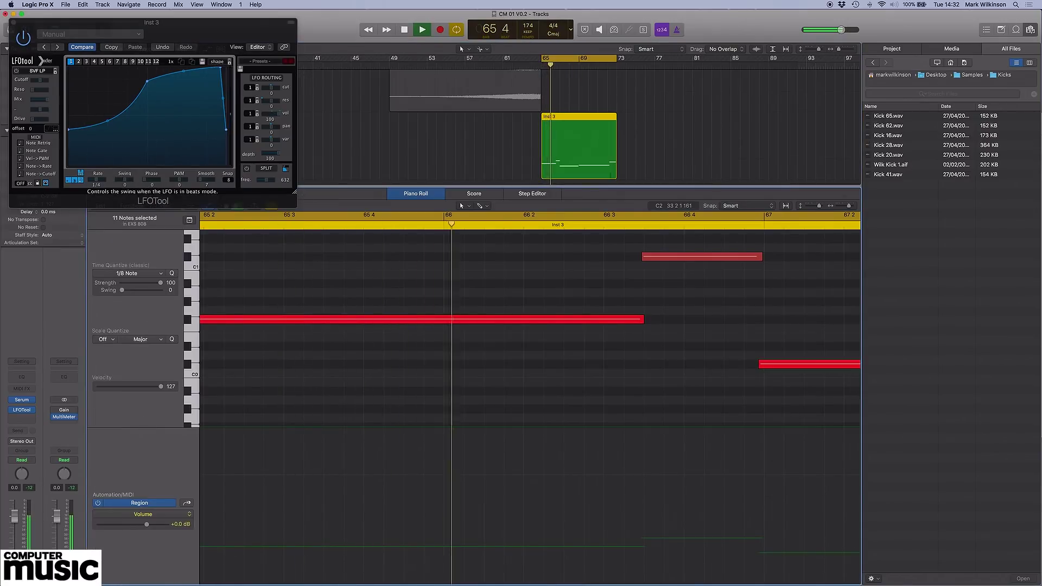
{"action": "scroll", "coordinate": [714, 257], "scroll_direction": "down", "scroll_amount": 6}
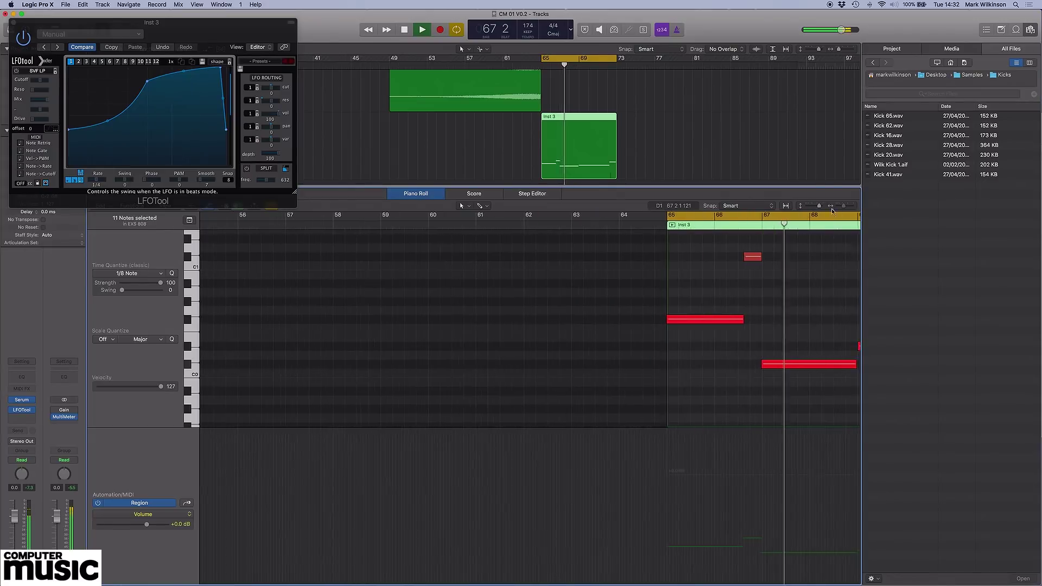
{"action": "scroll", "coordinate": [715, 258], "scroll_direction": "left", "scroll_amount": 2}
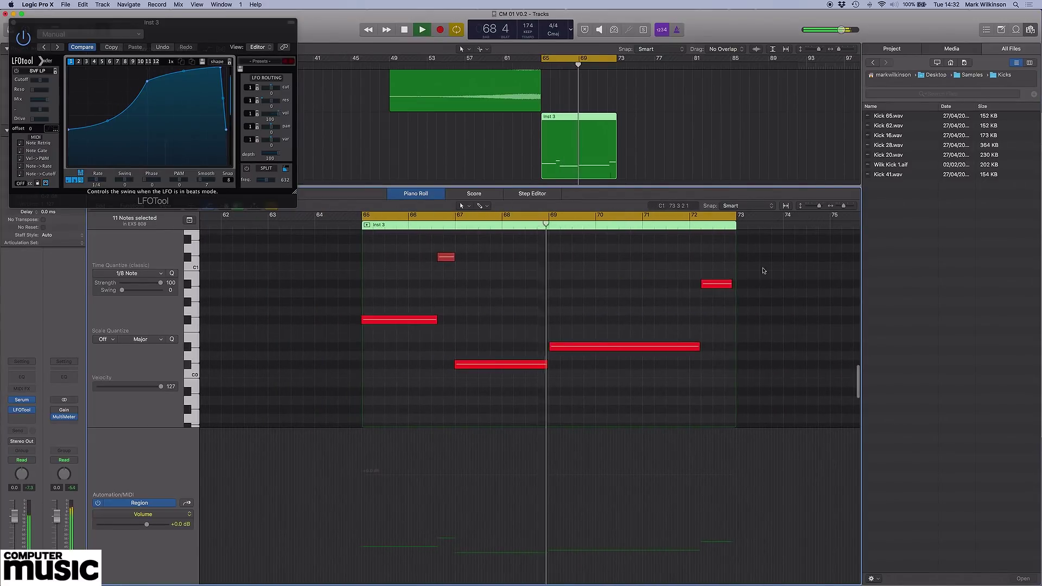
{"action": "scroll", "coordinate": [767, 271], "scroll_direction": "up", "scroll_amount": 5}
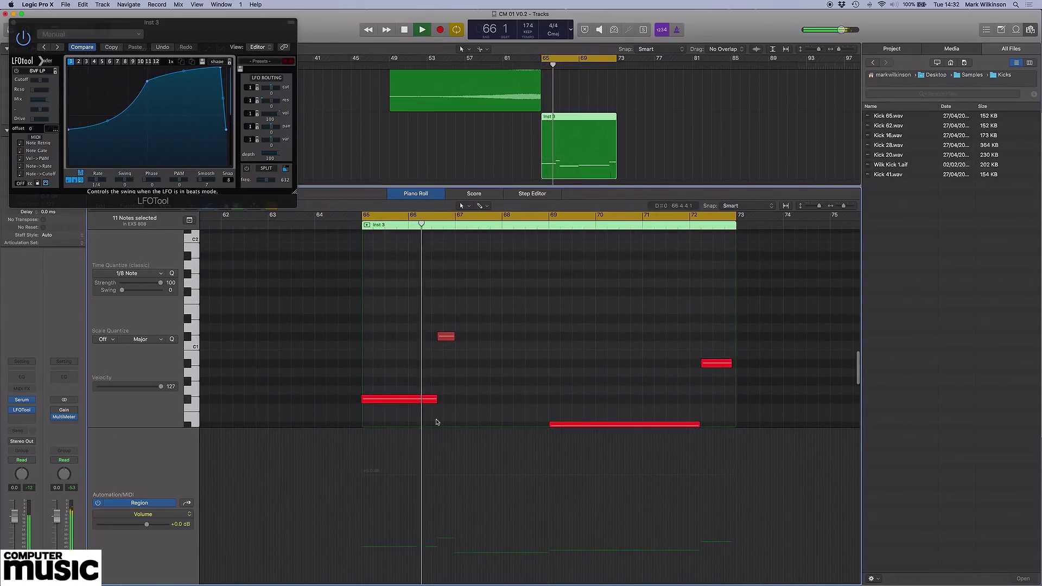
{"action": "scroll", "coordinate": [516, 364], "scroll_direction": "down", "scroll_amount": 5}
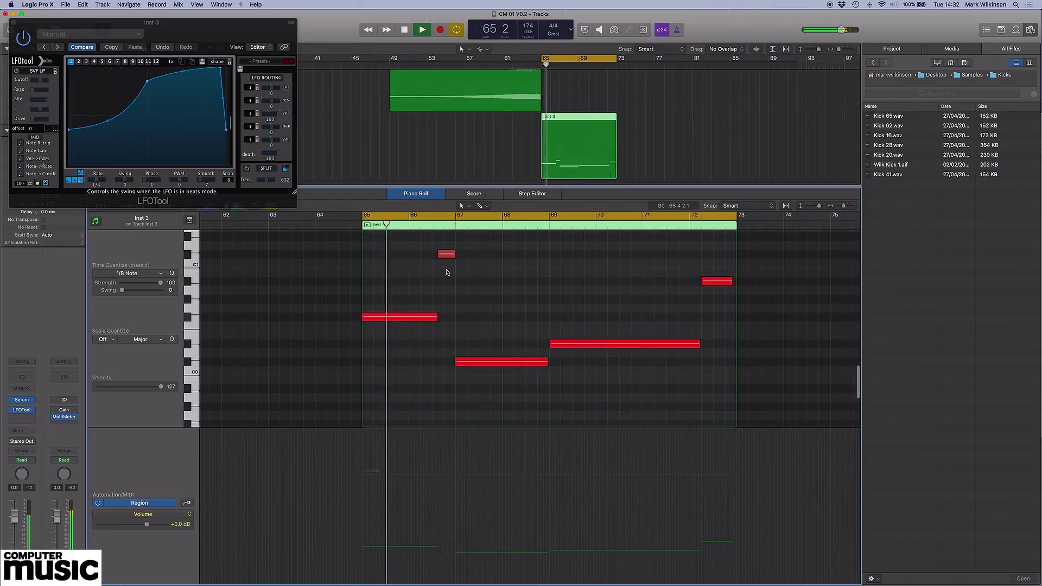
{"action": "left_click", "coordinate": [455, 364]}
{"action": "left_click", "coordinate": [518, 282]}
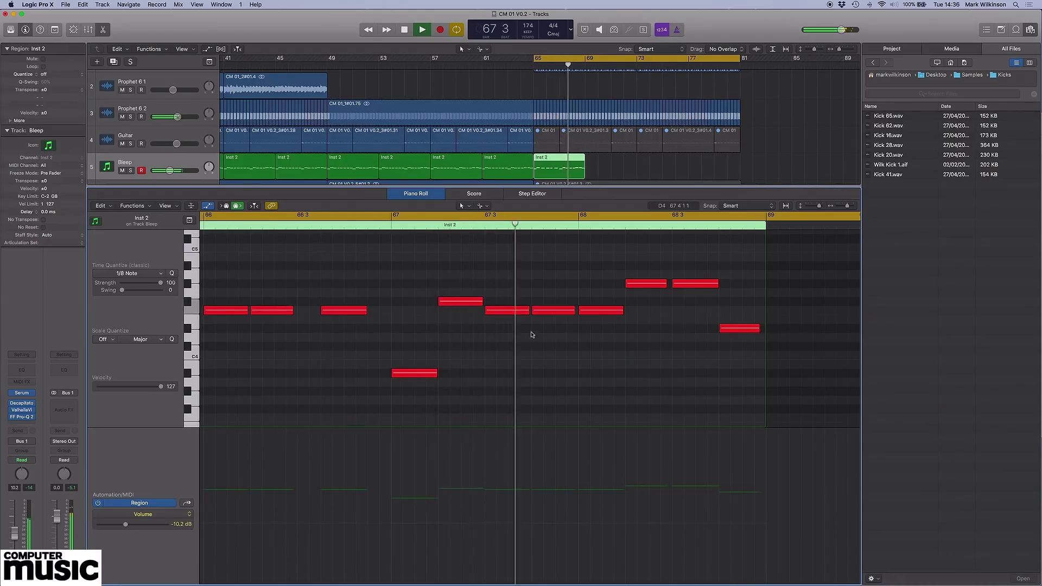
- Reduce the repeated F4 notes in bar 67 and G#4 notes in bar 68 to one each, placed an eighth note later
{"action": "key", "text": "space"}
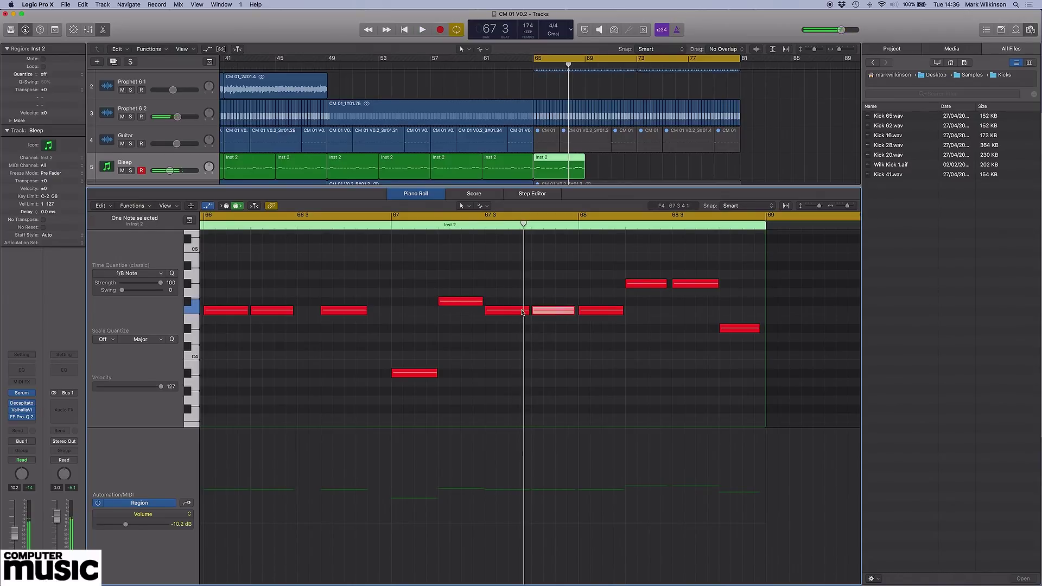
{"action": "left_click_drag", "start_coordinate": [509, 313], "coordinate": [530, 314]}
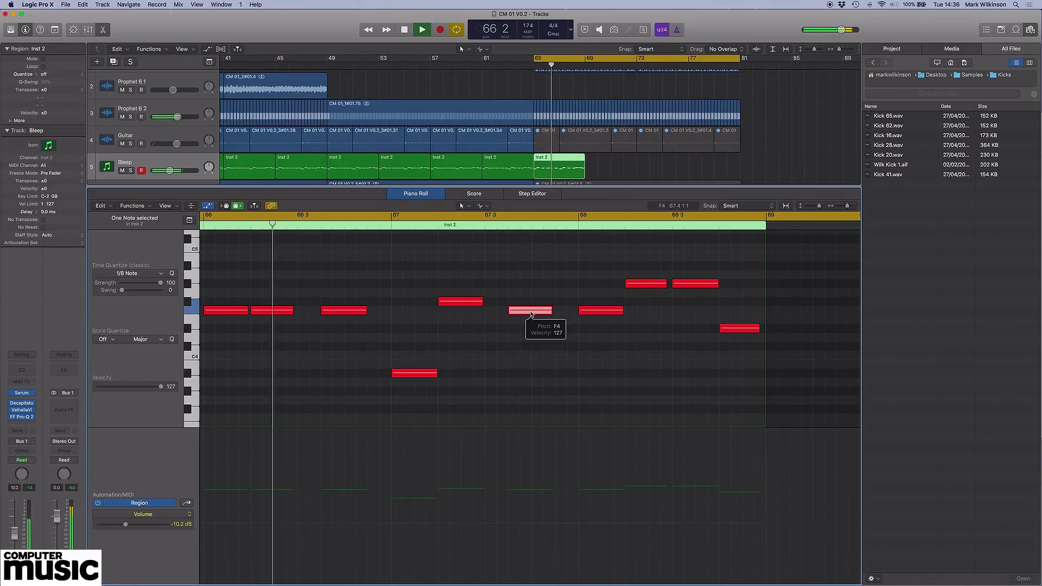
{"action": "left_click", "coordinate": [543, 339]}
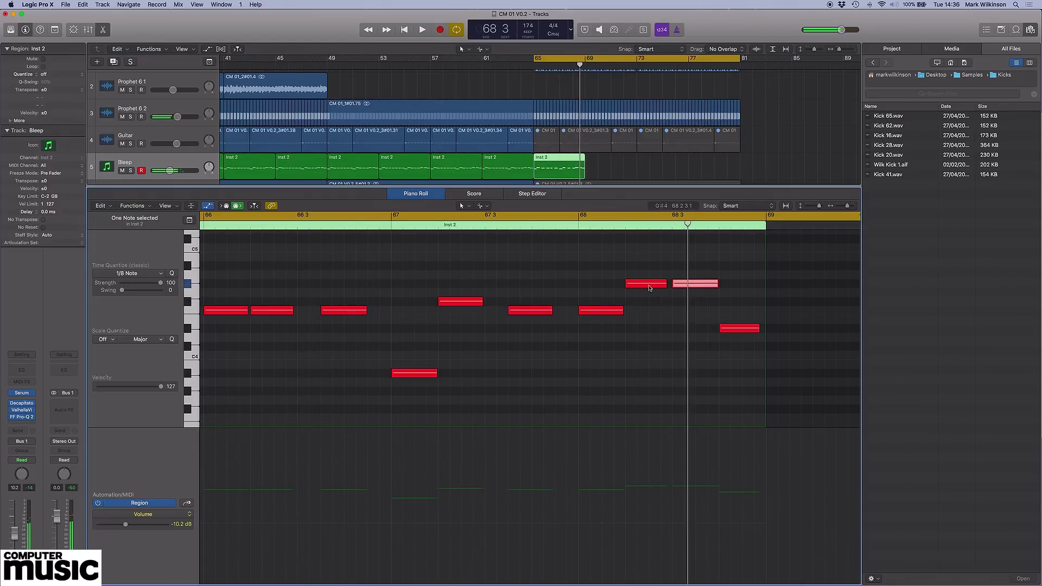
{"action": "left_click_drag", "start_coordinate": [672, 288], "coordinate": [672, 289]}
{"action": "key", "text": "space"}
{"action": "key", "text": "x"}
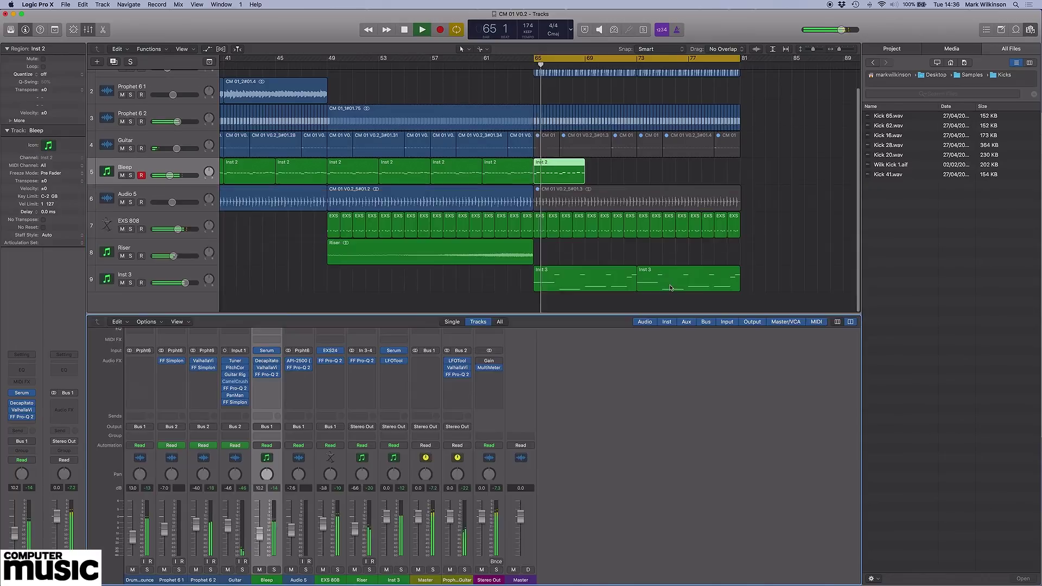
{"action": "key", "text": "x"}
{"action": "left_click_drag", "start_coordinate": [561, 194], "coordinate": [612, 197]}
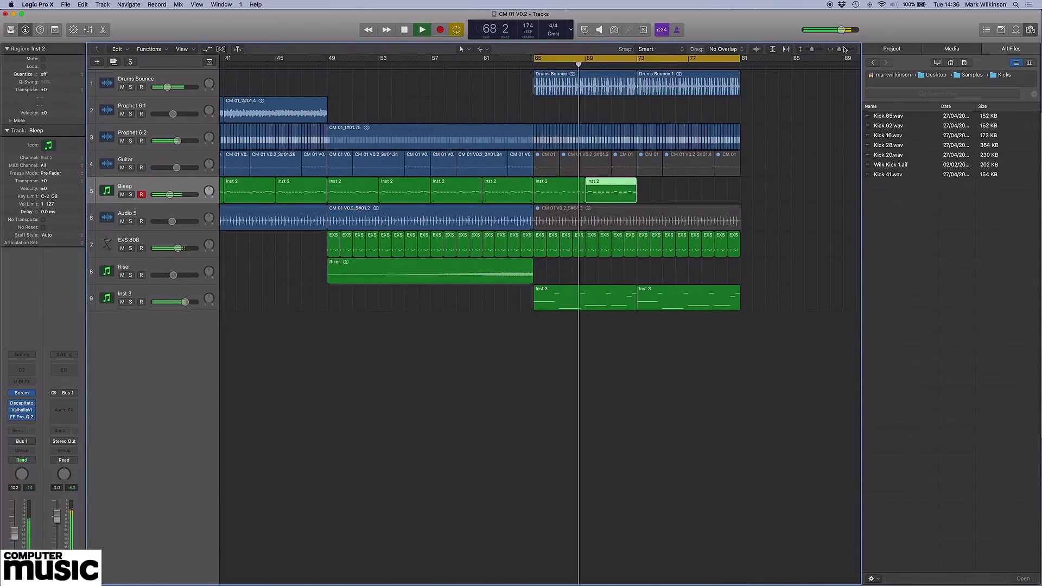
{"action": "key", "text": "super+Right"}
{"action": "key", "text": "super+Down"}
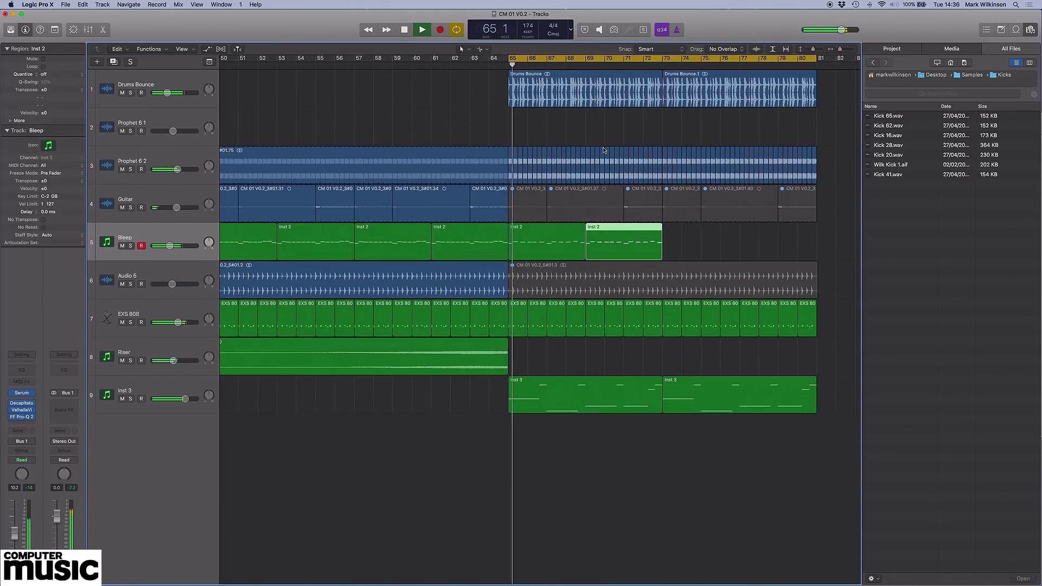
{"action": "key", "text": "Delete"}
- Reopen the Bleep region at bar 65 and add an F4 note on beat 2 of bar 68
{"action": "left_click", "coordinate": [547, 246]}
{"action": "double_click", "coordinate": [547, 245]}
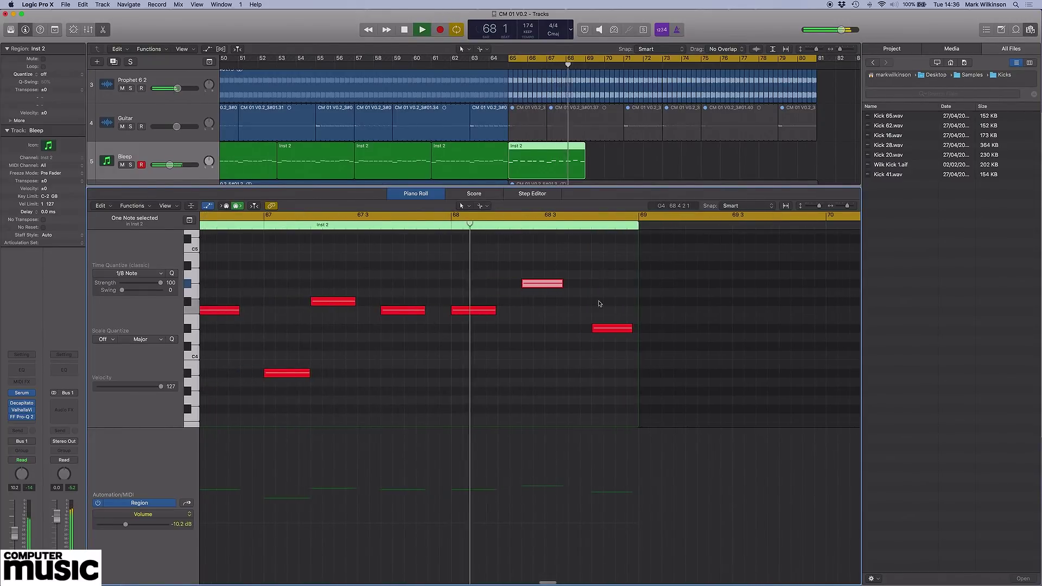
{"action": "left_click_drag", "start_coordinate": [534, 311], "coordinate": [577, 315]}
{"action": "key", "text": "space"}
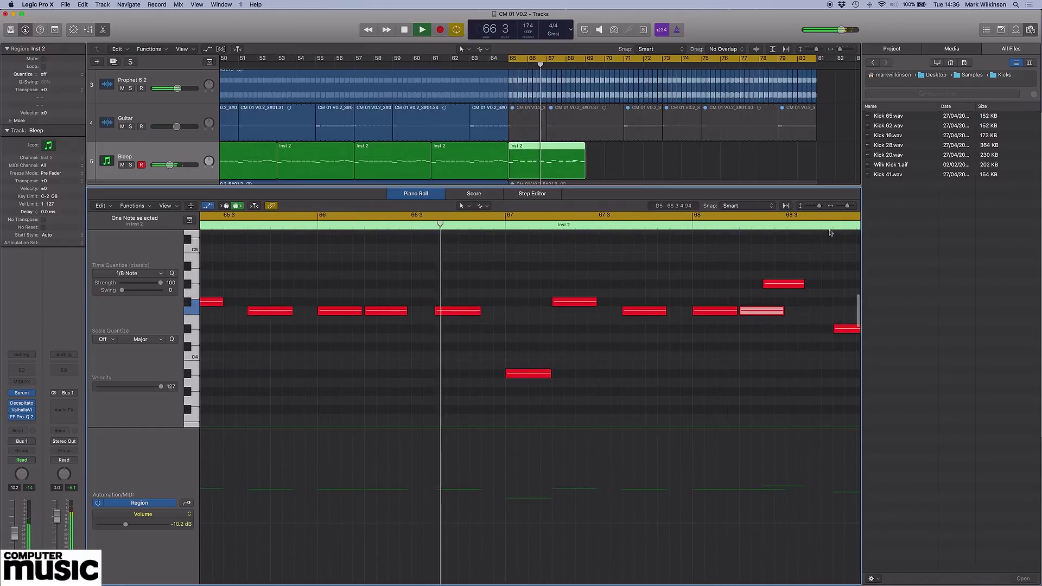
{"action": "key", "text": "z"}
{"action": "left_click", "coordinate": [746, 300]}
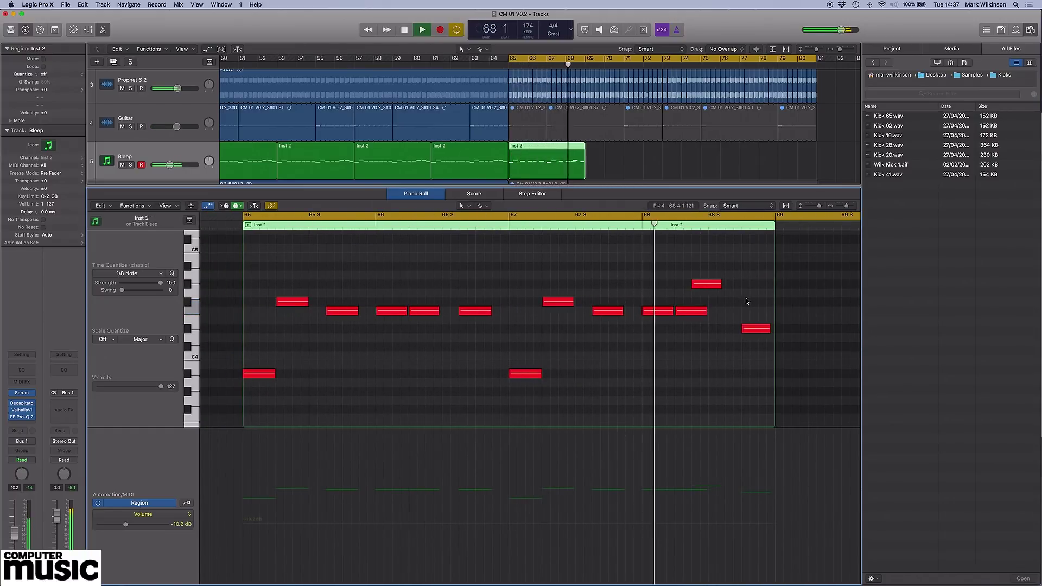
- Remove the G#4 note in bar 68, place the beat 2 F4 note higher and later, and delete the final D#4
{"action": "key", "text": "space"}
{"action": "left_click_drag", "start_coordinate": [706, 284], "coordinate": [723, 289]}
{"action": "key", "text": "space"}
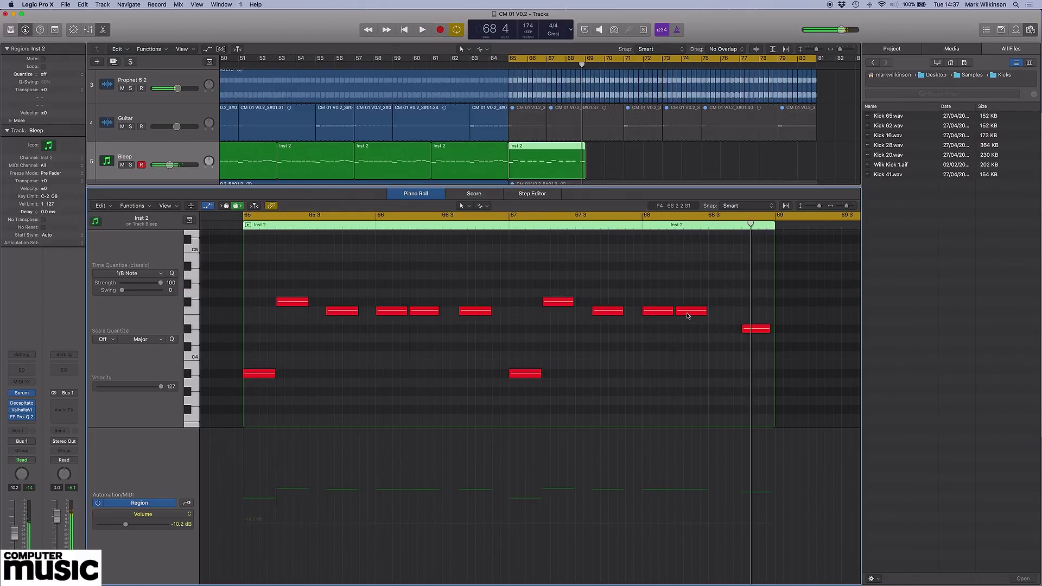
{"action": "left_click_drag", "start_coordinate": [687, 314], "coordinate": [739, 289]}
{"action": "left_click", "coordinate": [755, 328]}
{"action": "key", "text": "Delete"}
{"action": "key", "text": "space"}
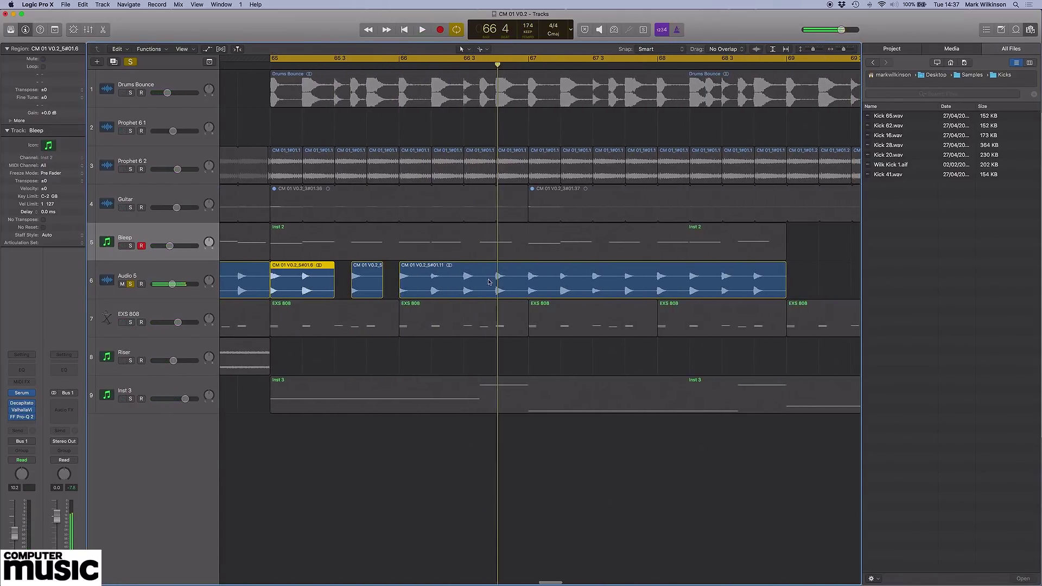
- Split the Audio 5 region around beat 3 of bars 66 and 67 and delete both one-beat slices
{"action": "left_click", "coordinate": [468, 281]}
{"action": "left_click", "coordinate": [496, 281]}
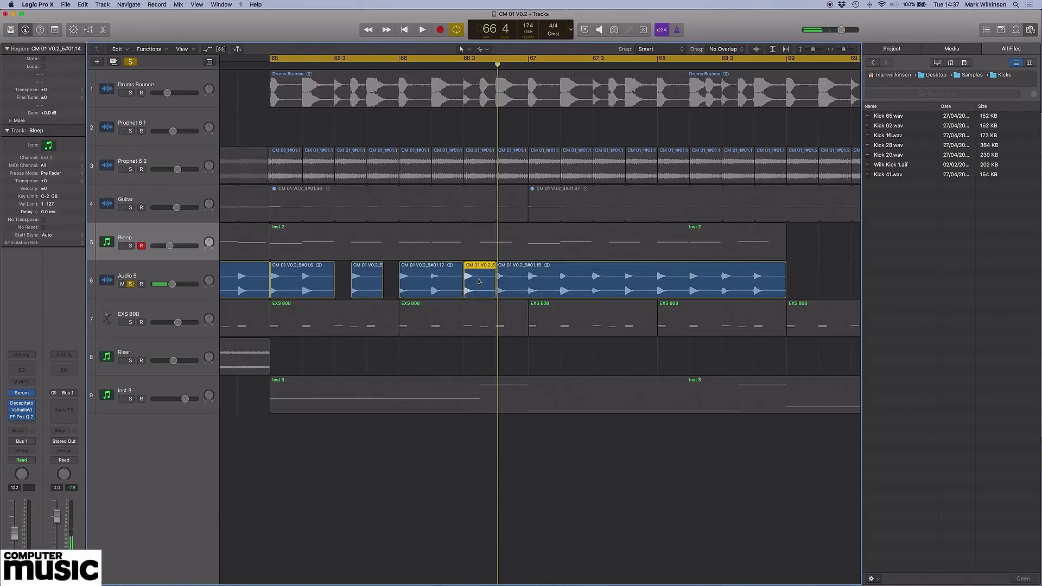
{"action": "key", "text": "Delete"}
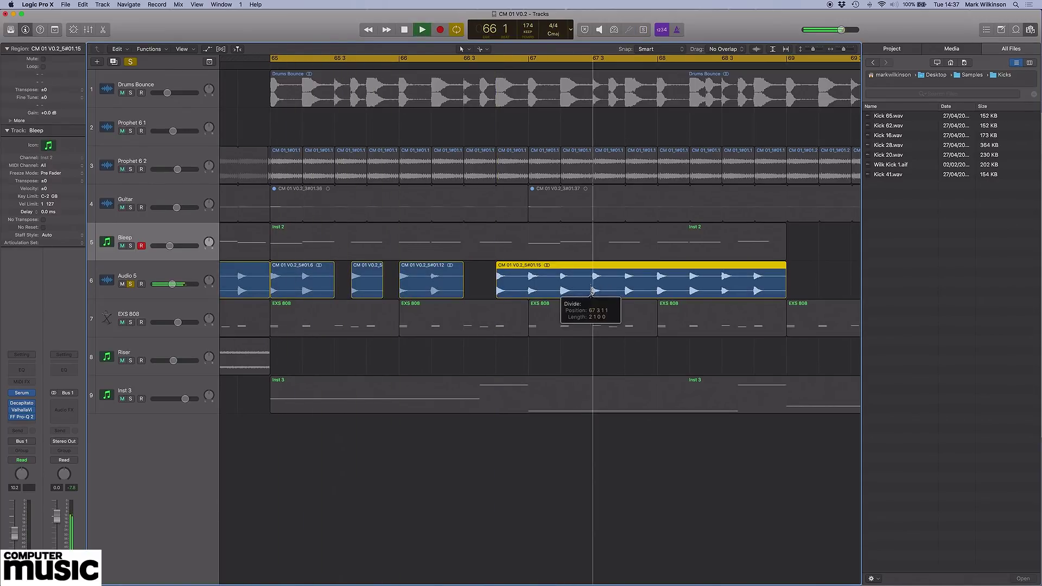
{"action": "left_click", "coordinate": [590, 290]}
{"action": "left_click", "coordinate": [624, 291]}
{"action": "left_click", "coordinate": [608, 281]}
{"action": "key", "text": "Delete"}
{"action": "key", "text": "space"}
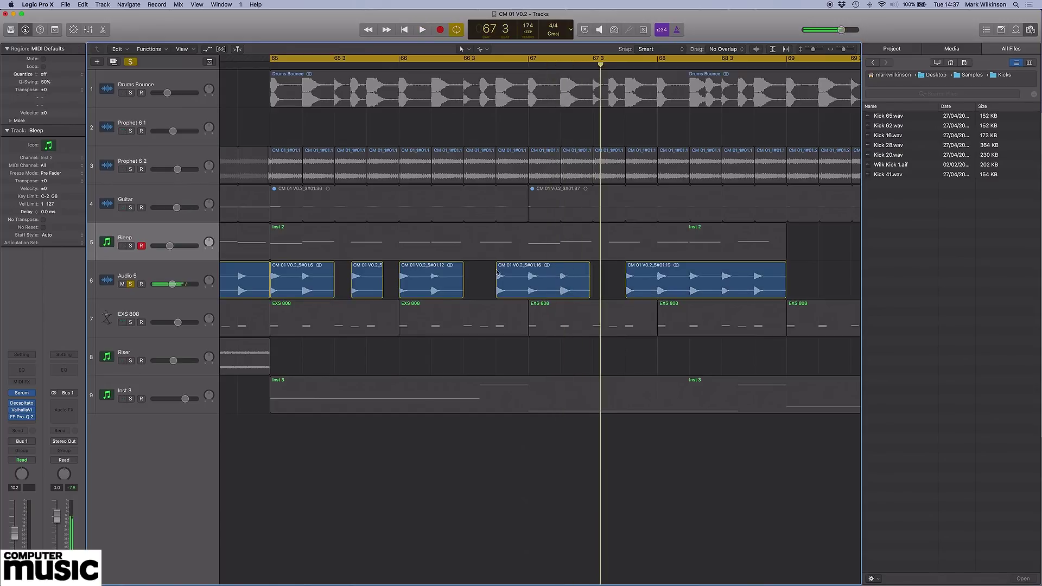
- Split the Audio 5 regions at bars 67 and 68 and move the one-beat slice before each split an eighth note earlier
{"action": "left_click", "coordinate": [530, 277]}
{"action": "left_click_drag", "start_coordinate": [518, 279], "coordinate": [502, 279]}
{"action": "key", "text": "space"}
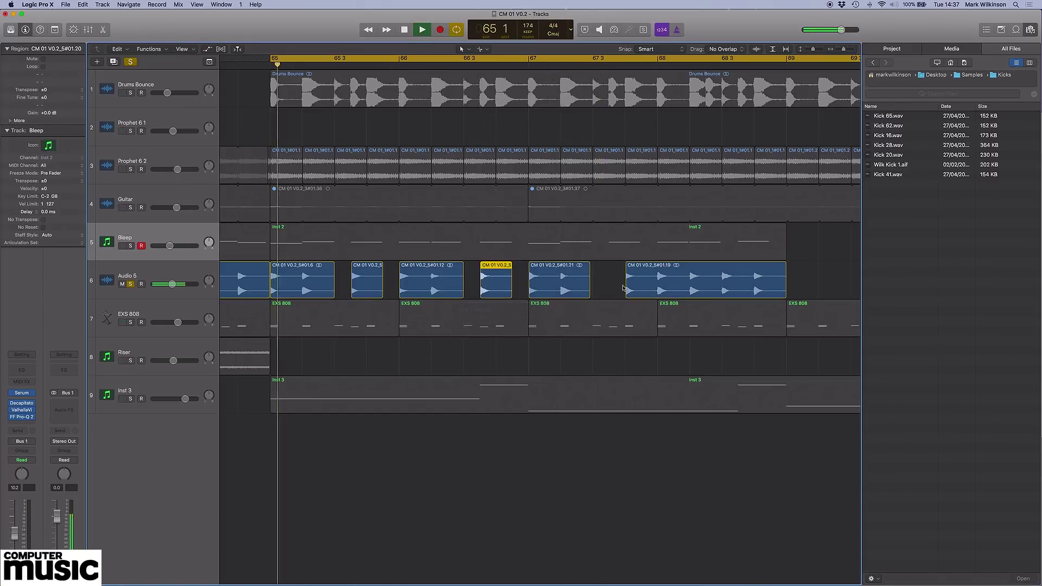
{"action": "left_click", "coordinate": [657, 281]}
{"action": "left_click_drag", "start_coordinate": [641, 281], "coordinate": [625, 283]}
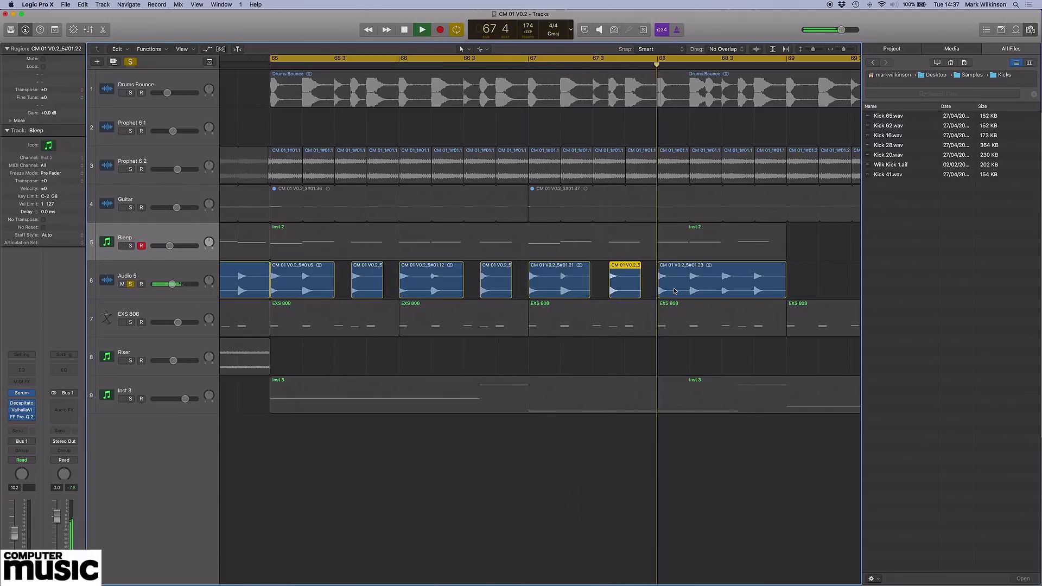
- Split the Audio 5 region at beats 2 and 3 of bar 68 and delete everything after beat 3
{"action": "key", "text": "space"}
{"action": "left_click", "coordinate": [689, 283]}
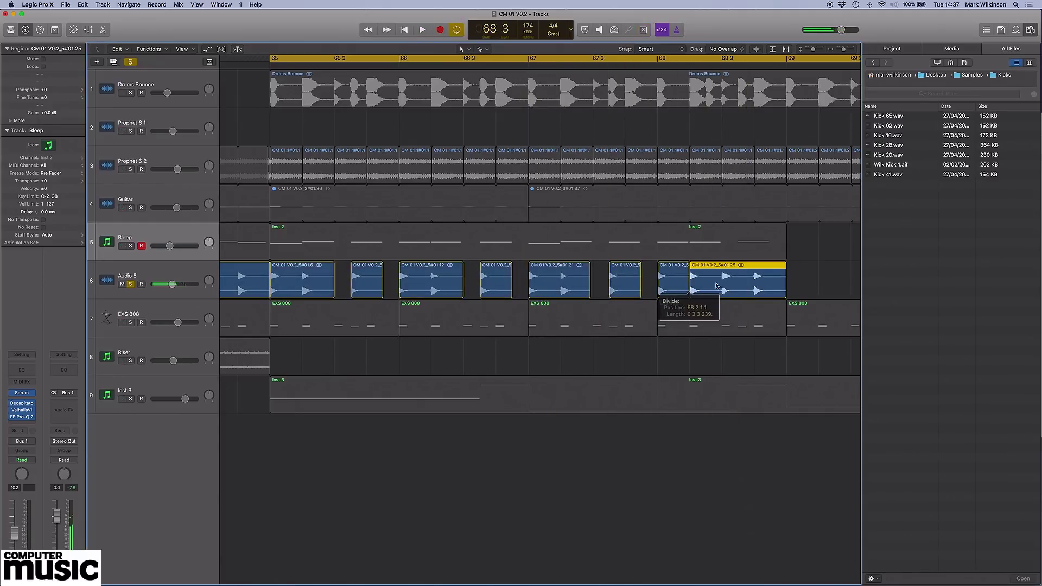
{"action": "left_click", "coordinate": [722, 282]}
{"action": "key", "text": "Delete"}
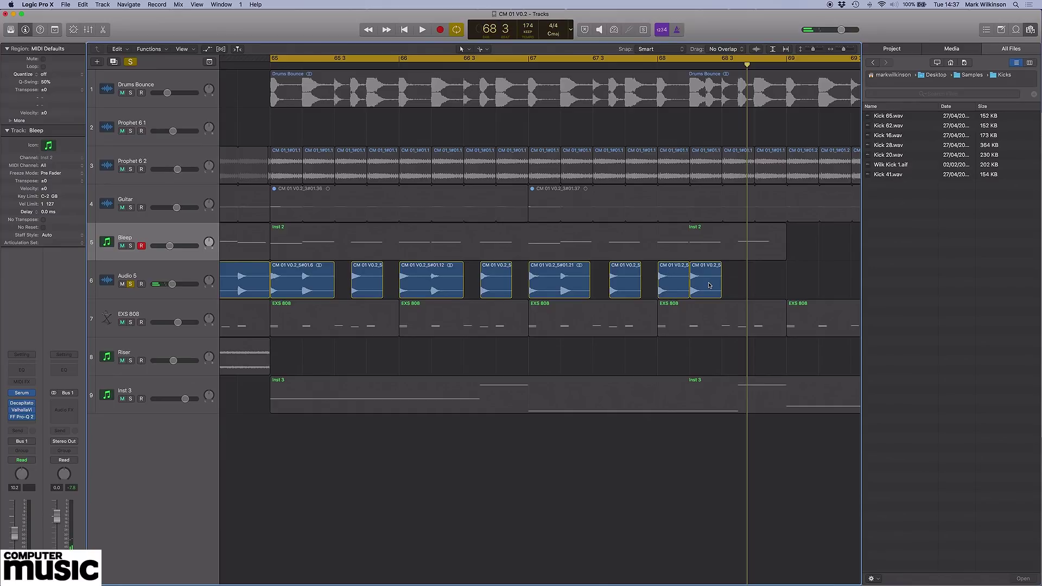
- Place a one-beat Audio 5 slice after beat 3 of bar 68 and play it with the Bleep track soloed
{"action": "key", "text": "space"}
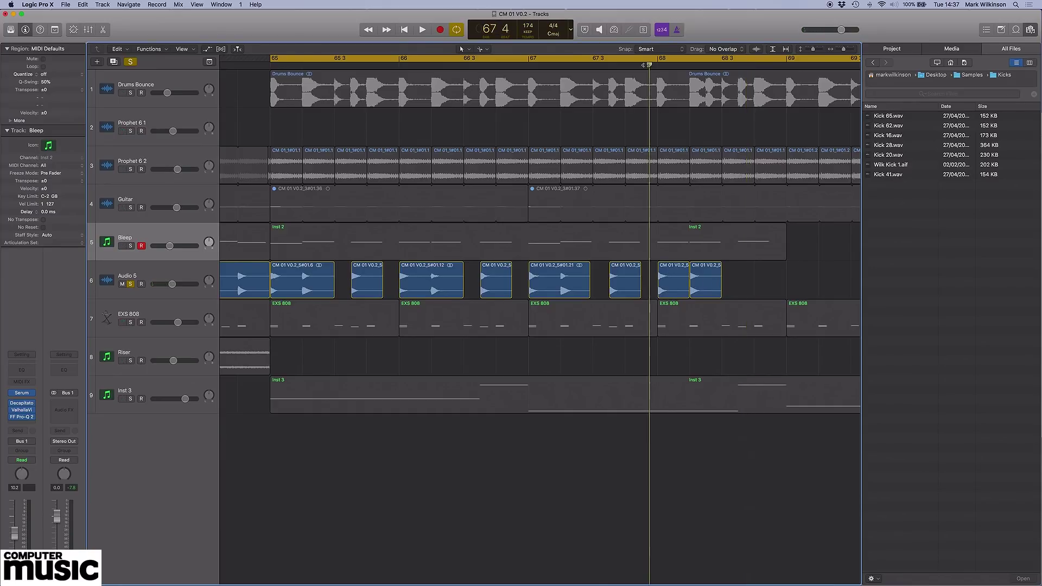
{"action": "key", "text": "space"}
{"action": "mouse_move", "coordinate": [706, 282]}
{"action": "left_mouse_down"}
{"action": "mouse_move", "coordinate": [754, 282]}
{"action": "mouse_move", "coordinate": [703, 282]}
{"action": "left_mouse_up"}
{"action": "left_click", "coordinate": [674, 281]}
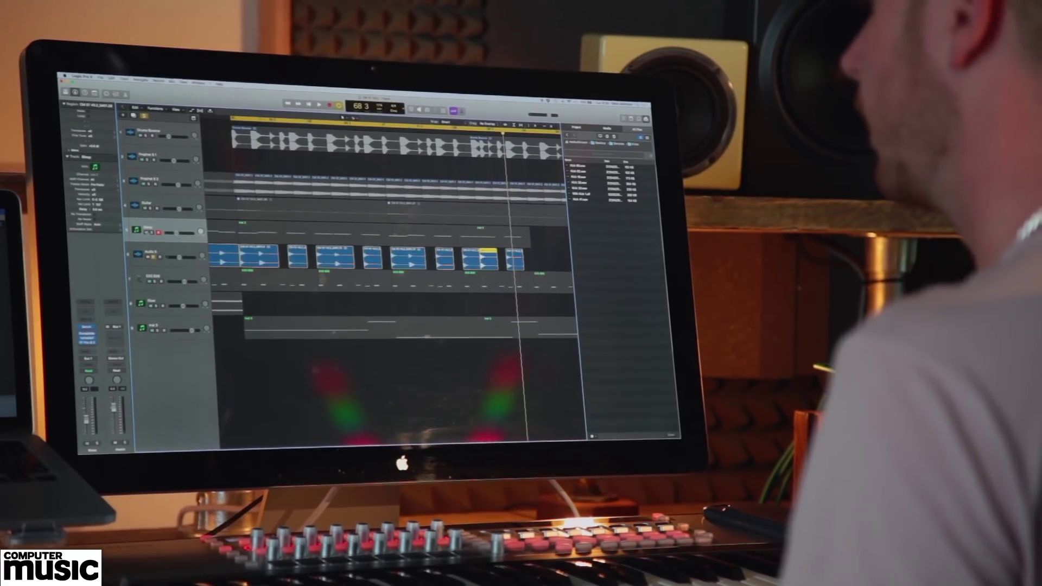
{"action": "left_click", "coordinate": [380, 232]}
{"action": "key", "text": "space"}
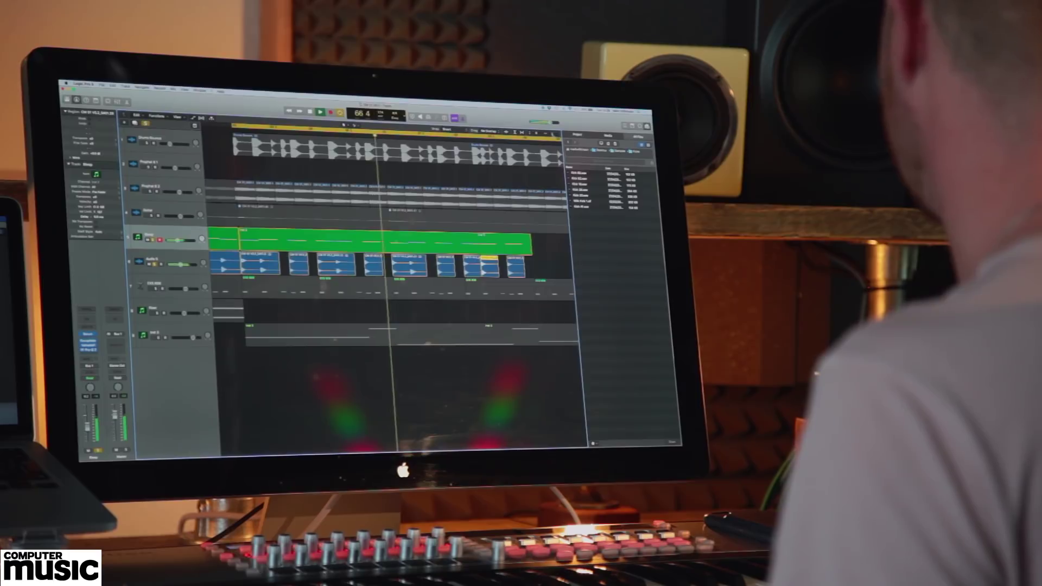
- Copy the reworked four-bar Bleep and Audio 5 block from bar 65 to bar 69, and the resulting eight bars to bar 73
{"action": "key", "text": "super+Left"}
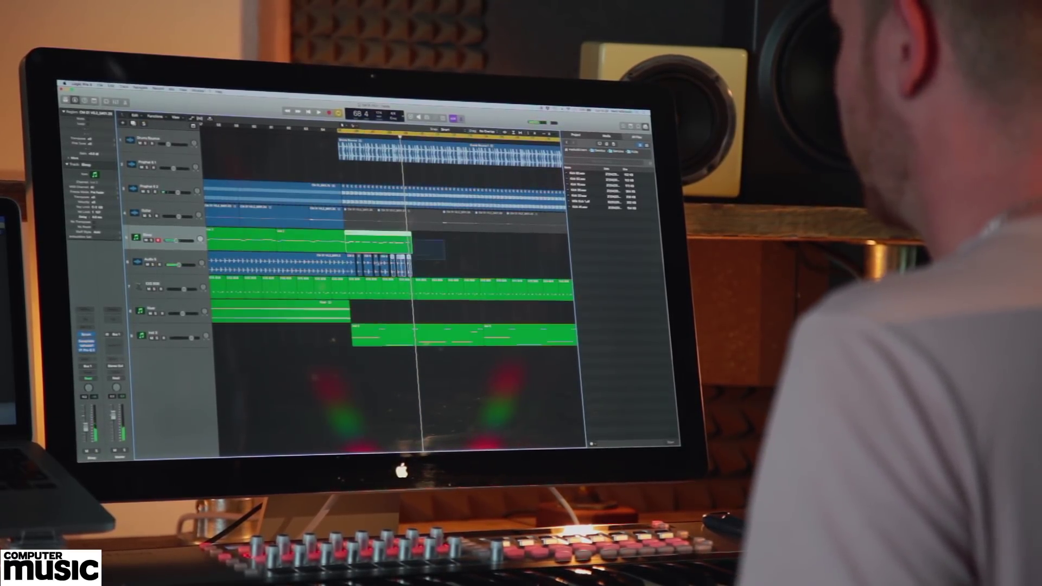
{"action": "left_click_drag", "start_coordinate": [358, 246], "coordinate": [422, 256]}
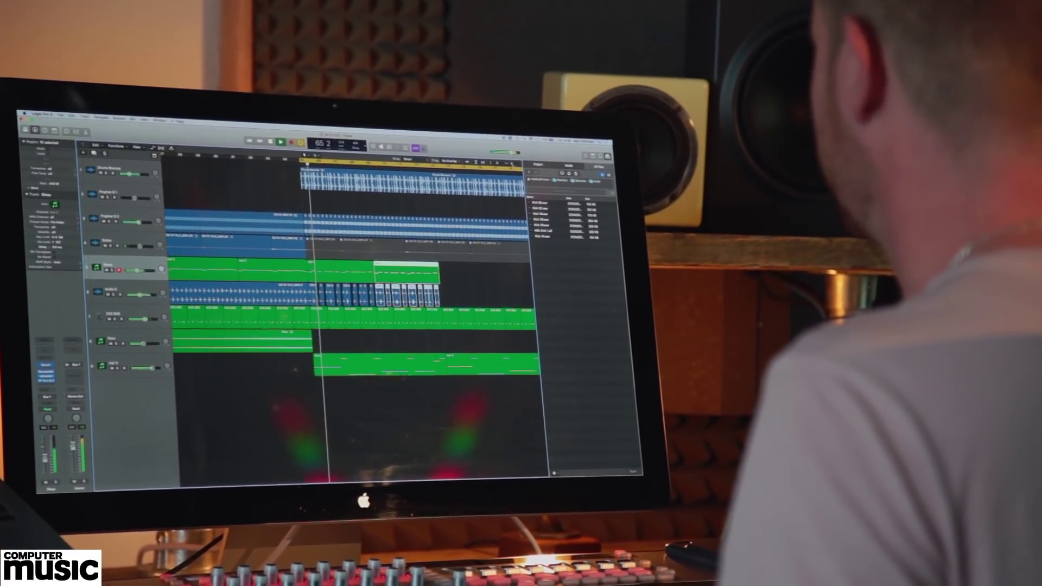
{"action": "key", "text": "super+Left"}
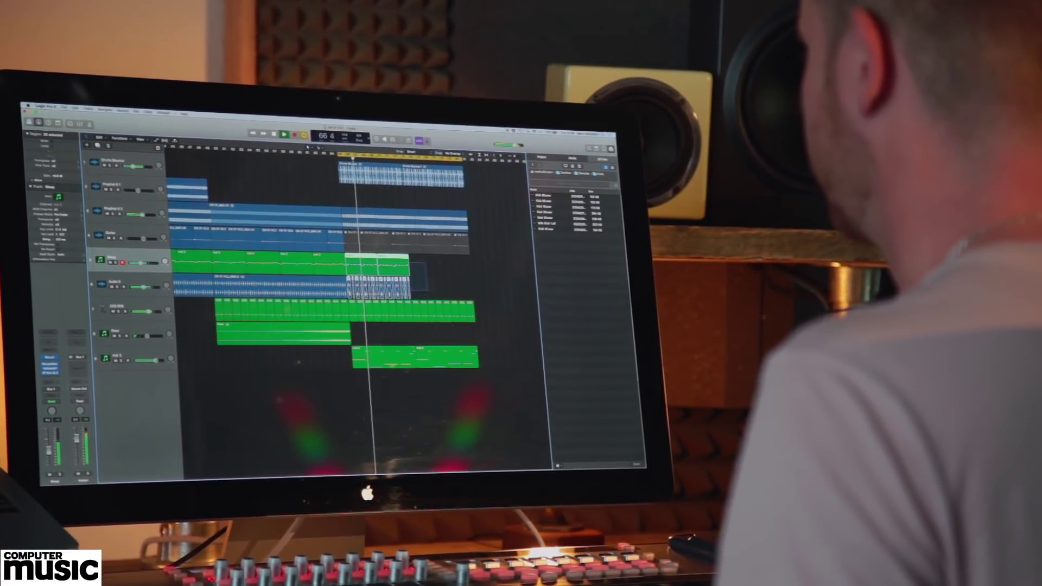
{"action": "left_click_drag", "start_coordinate": [354, 271], "coordinate": [416, 271]}
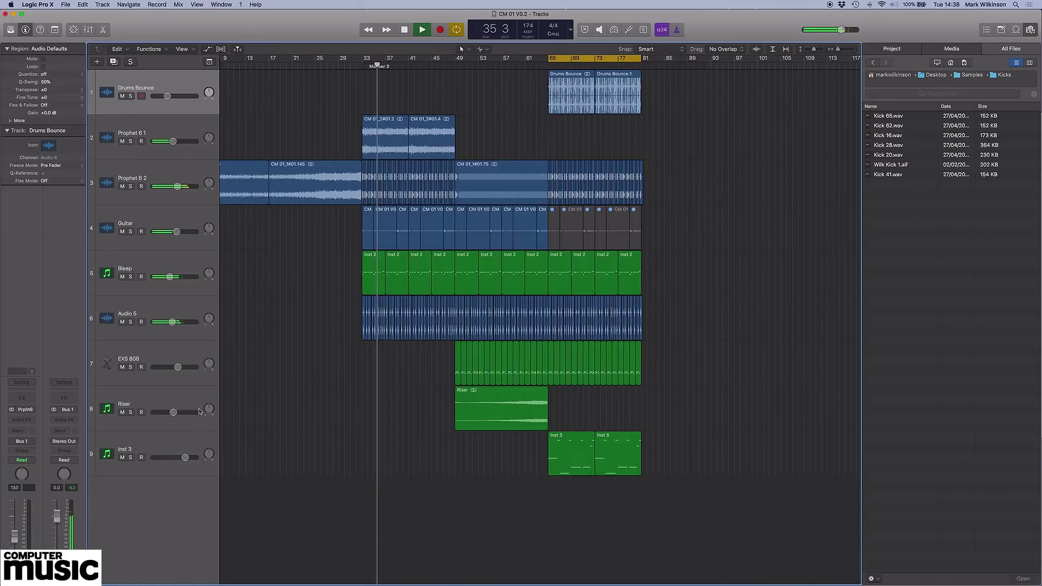
- Add the Prophet/Guitar bus as a track in the arrangement and show the track automation
{"action": "key", "text": "x"}
{"action": "left_click", "coordinate": [466, 581]}
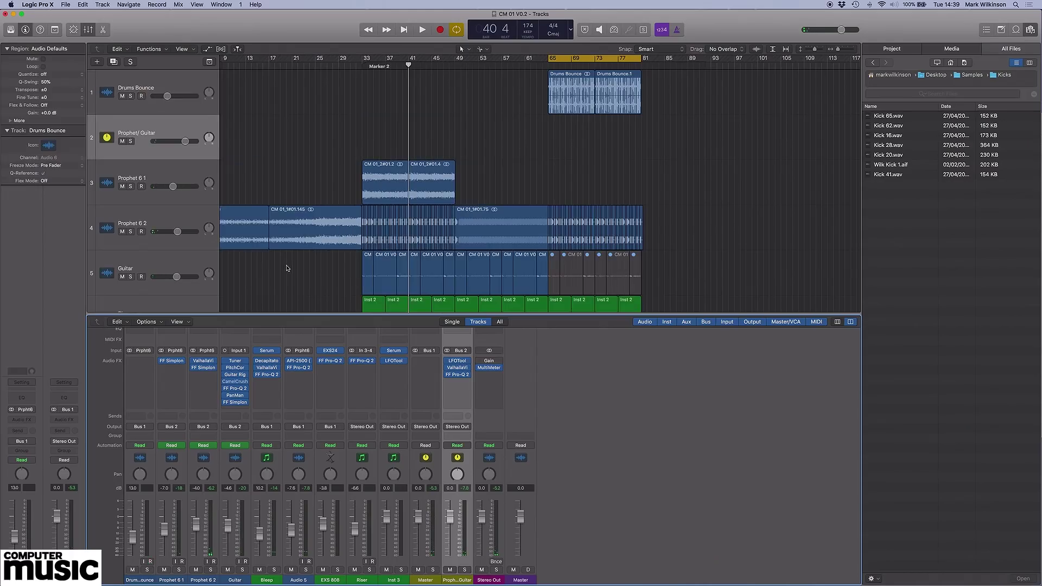
{"action": "key", "text": "x"}
{"action": "left_click", "coordinate": [208, 49]}
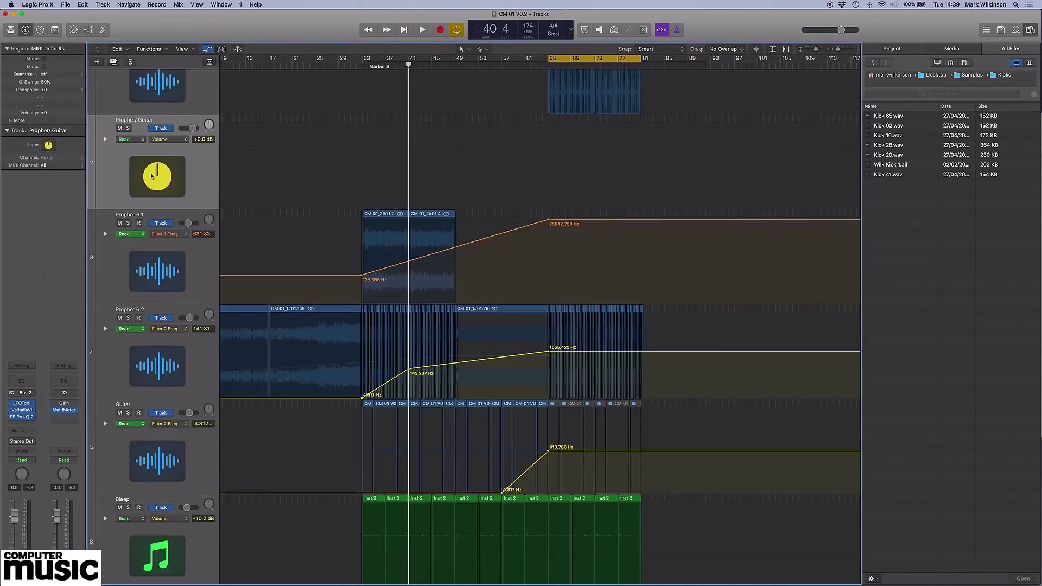
- Open LFOTool on the Prophet/Guitar track and select its LFO Depth as the automation parameter
{"action": "left_click", "coordinate": [32, 404]}
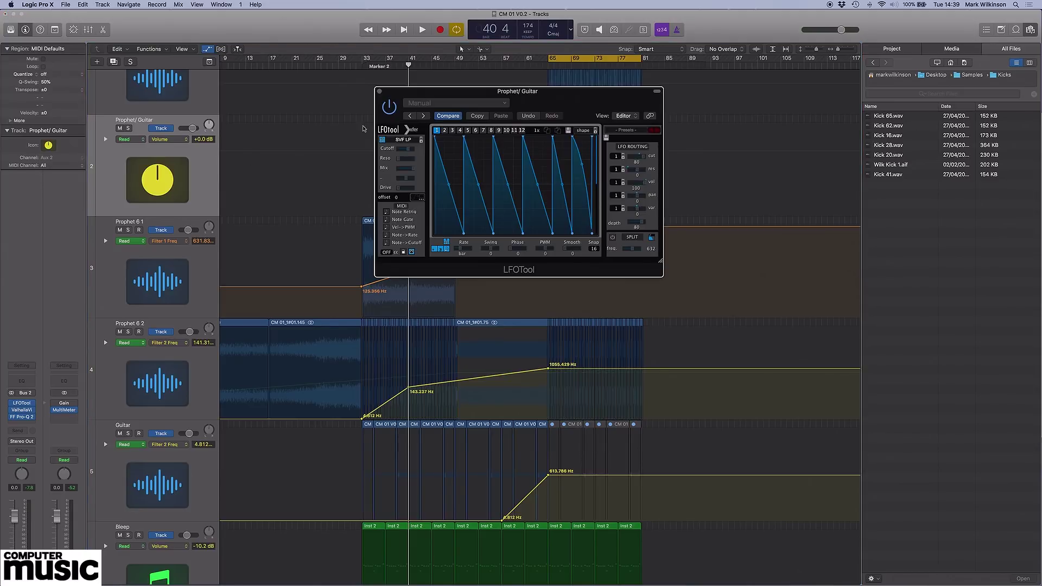
{"action": "left_click_drag", "start_coordinate": [440, 99], "coordinate": [677, 137]}
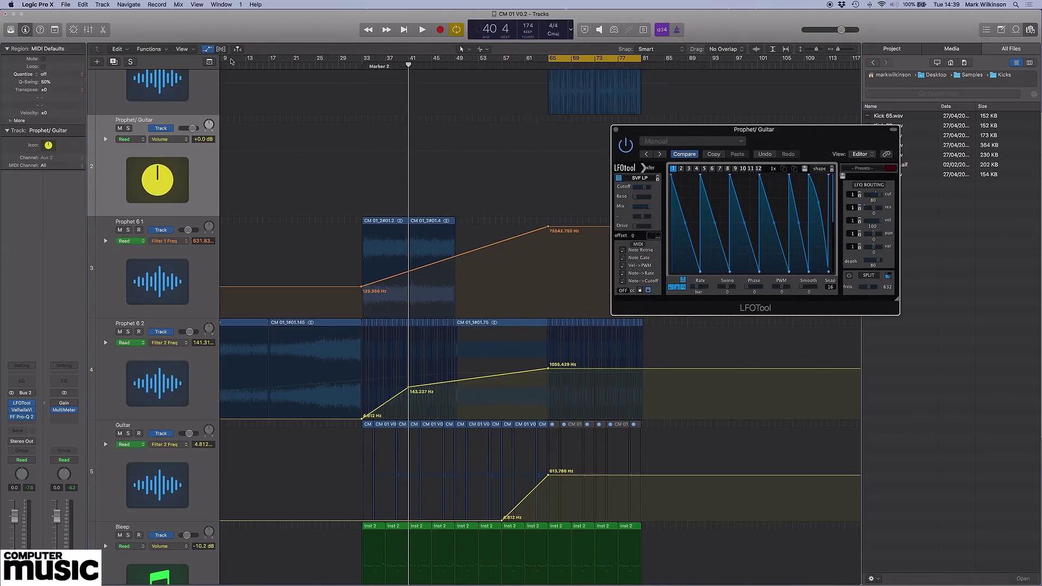
{"action": "left_click", "coordinate": [166, 140]}
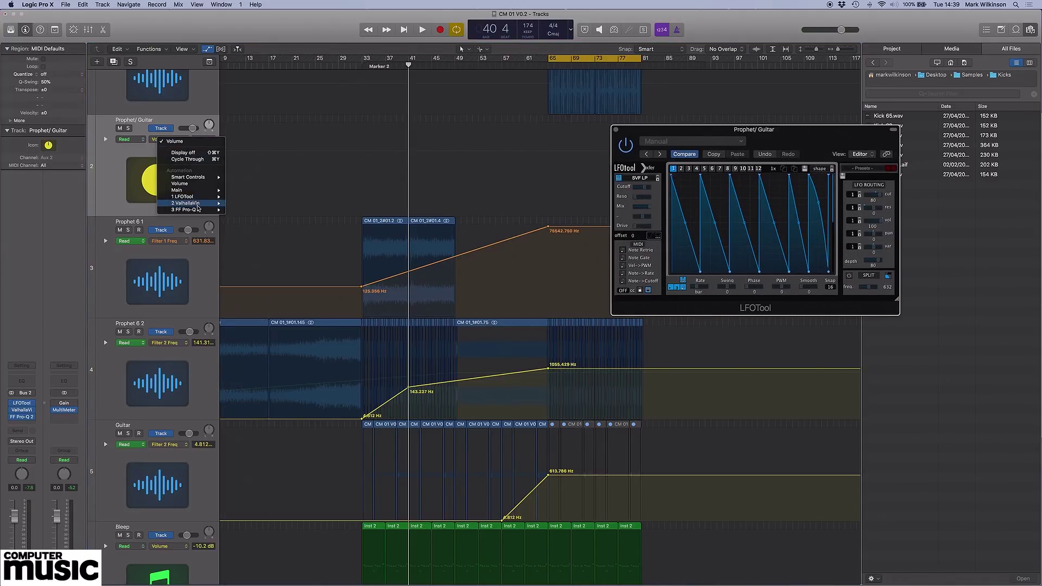
{"action": "mouse_move", "coordinate": [187, 196]}
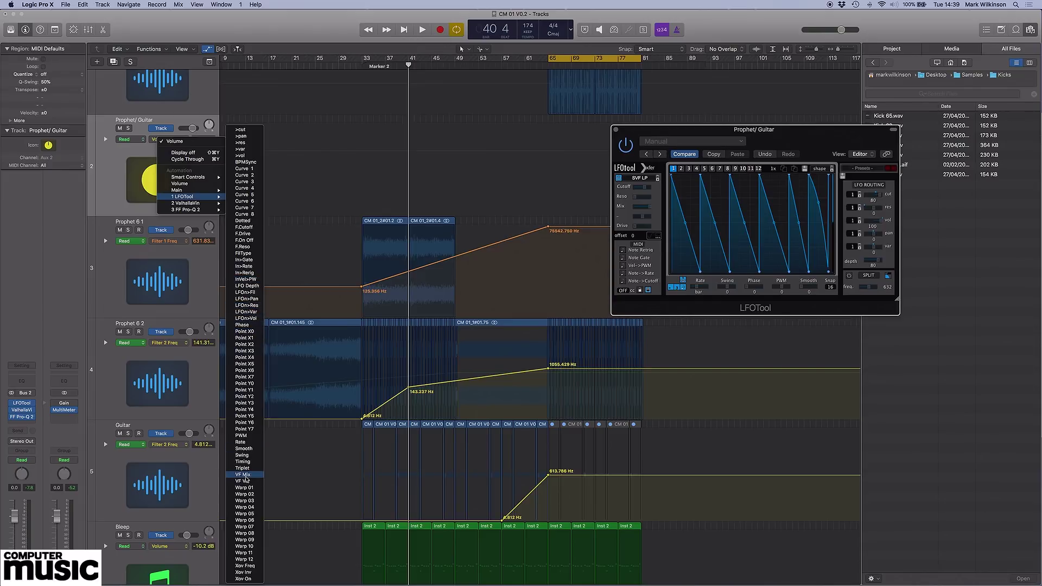
{"action": "left_click", "coordinate": [257, 288]}
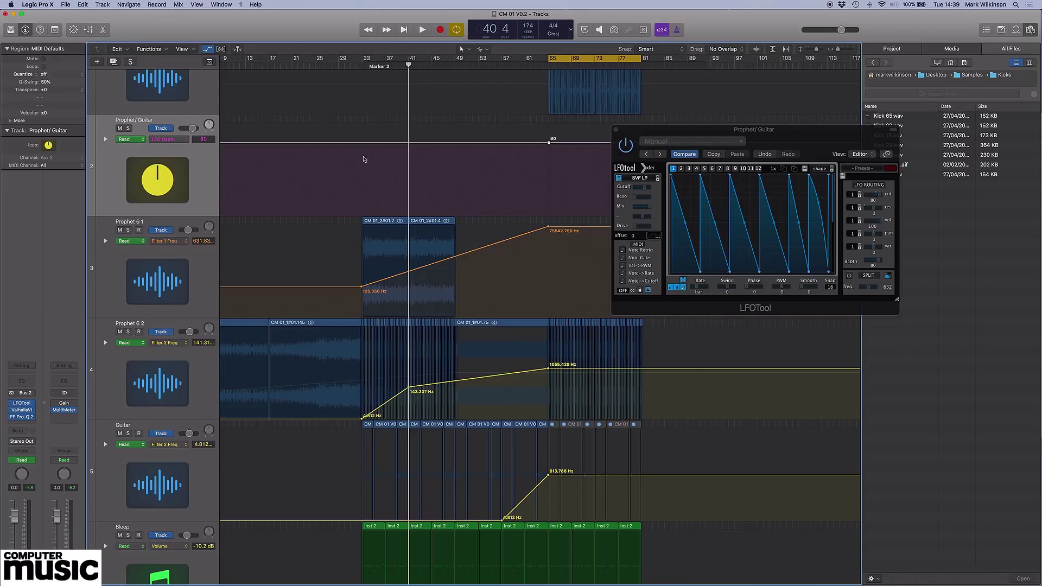
- Pull the Prophet/Guitar LFO Depth automation down to 0 at bar 33 and play the section from before it
{"action": "left_click_drag", "start_coordinate": [366, 145], "coordinate": [367, 215]}
{"action": "double_click", "coordinate": [313, 66]}
{"action": "scroll", "coordinate": [231, 142], "scroll_direction": "left", "scroll_amount": 3}
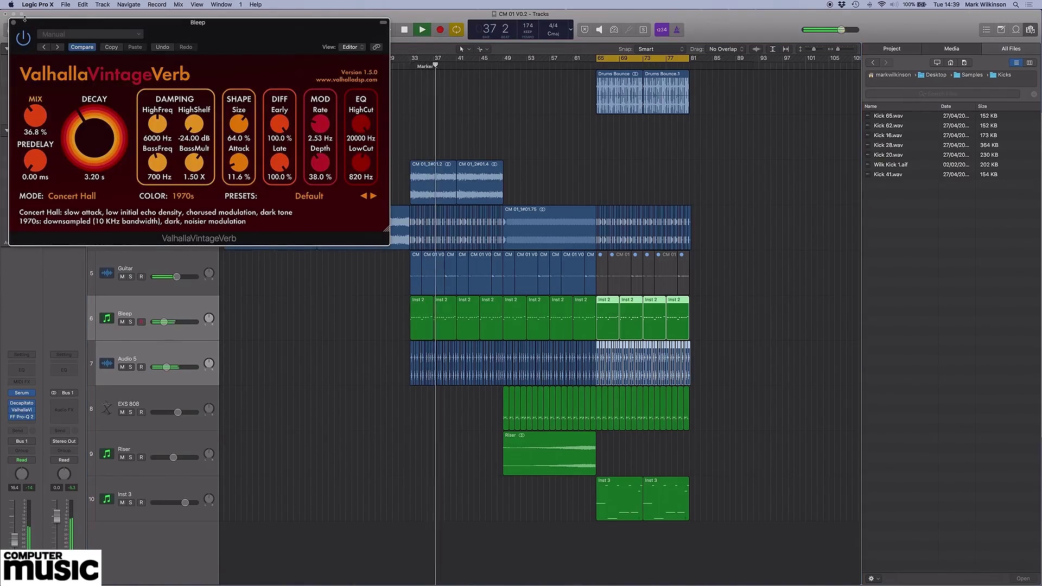
- Move the start of the Prophet/Guitar LFO Depth ramp from bar 33 to bar 49 and hide the automation
{"action": "key", "text": "super+w"}
{"action": "key", "text": "a"}
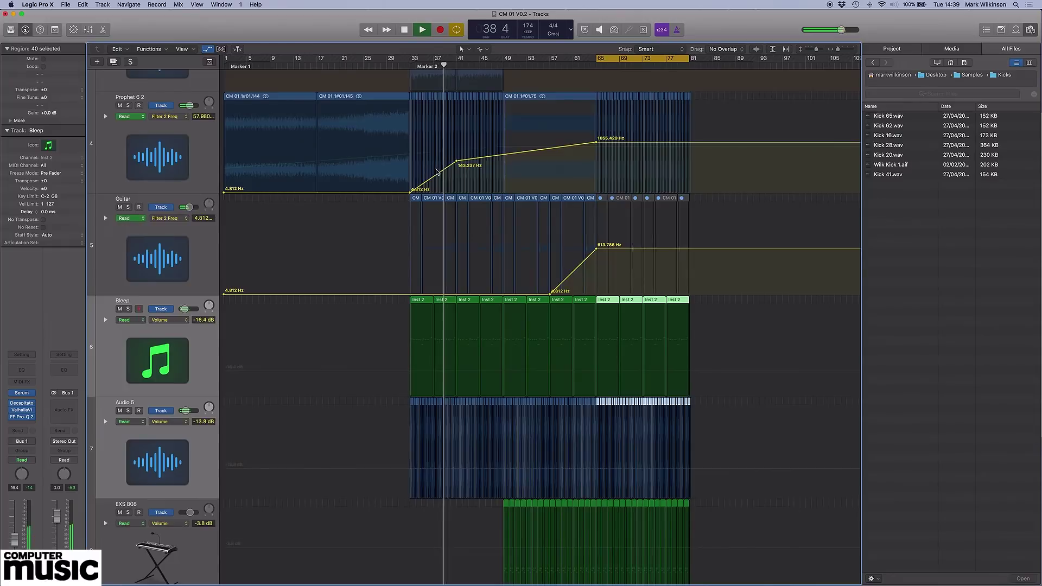
{"action": "left_click_drag", "start_coordinate": [416, 84], "coordinate": [505, 85]}
{"action": "scroll", "coordinate": [505, 85], "scroll_direction": "up", "scroll_amount": 5}
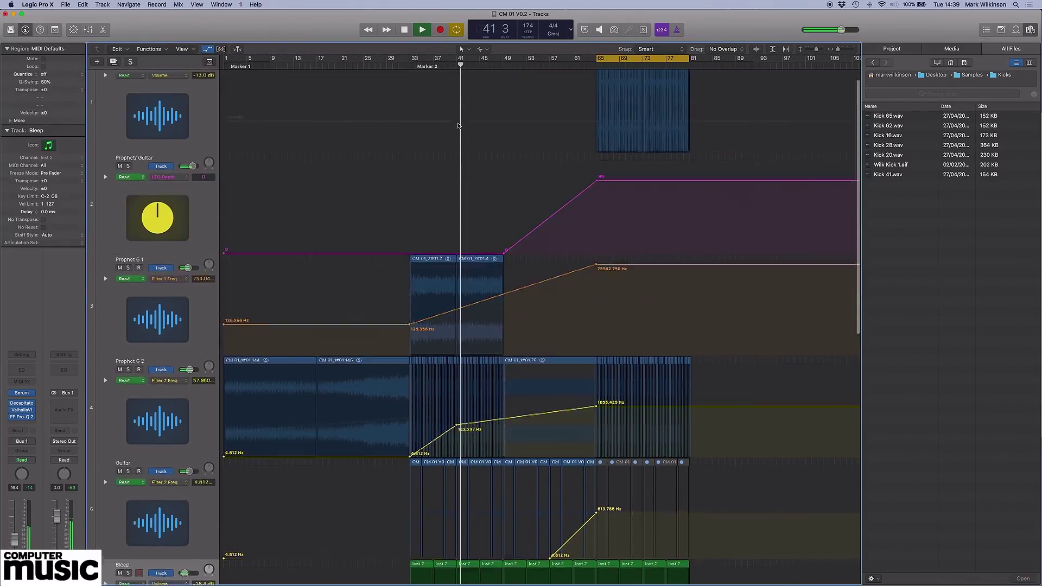
{"action": "left_click", "coordinate": [209, 50]}
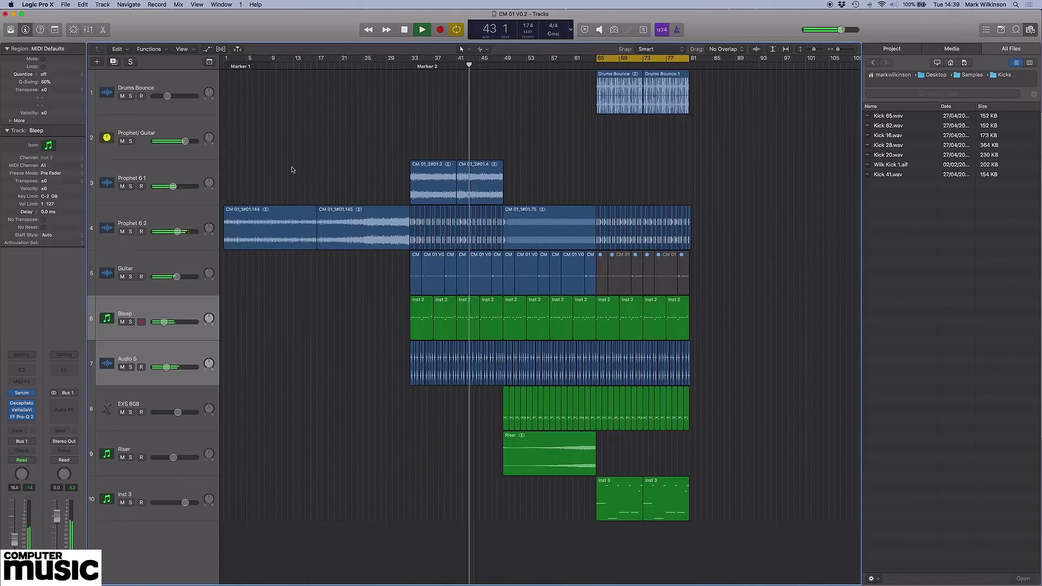
- Raise the Bleep track's volume slightly on its own and reselect the Bleep and Audio 5 tracks together
{"action": "left_click", "coordinate": [179, 332]}
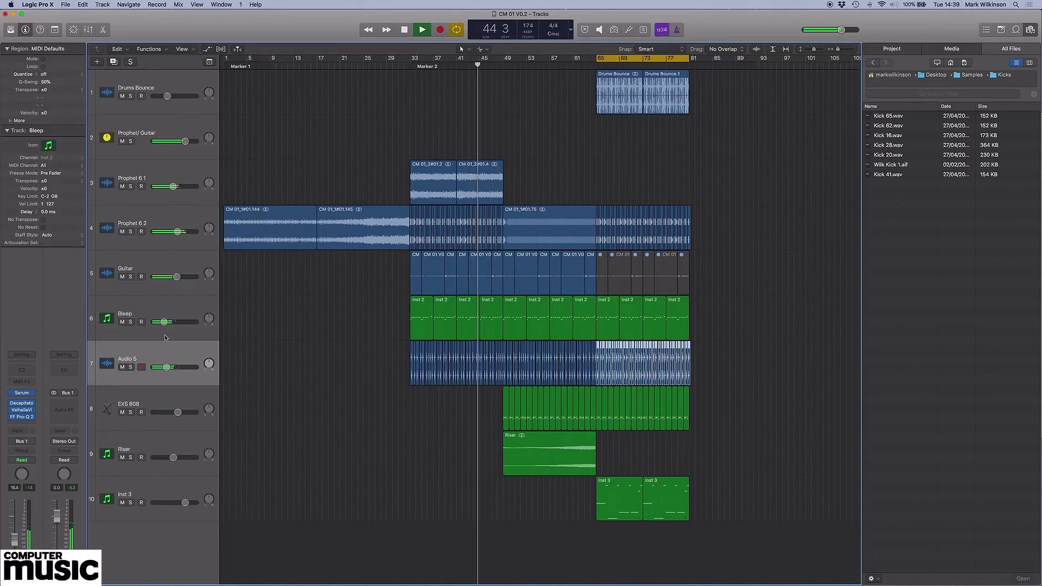
{"action": "left_click_drag", "start_coordinate": [164, 322], "coordinate": [181, 352]}
{"action": "left_click", "coordinate": [181, 352]}
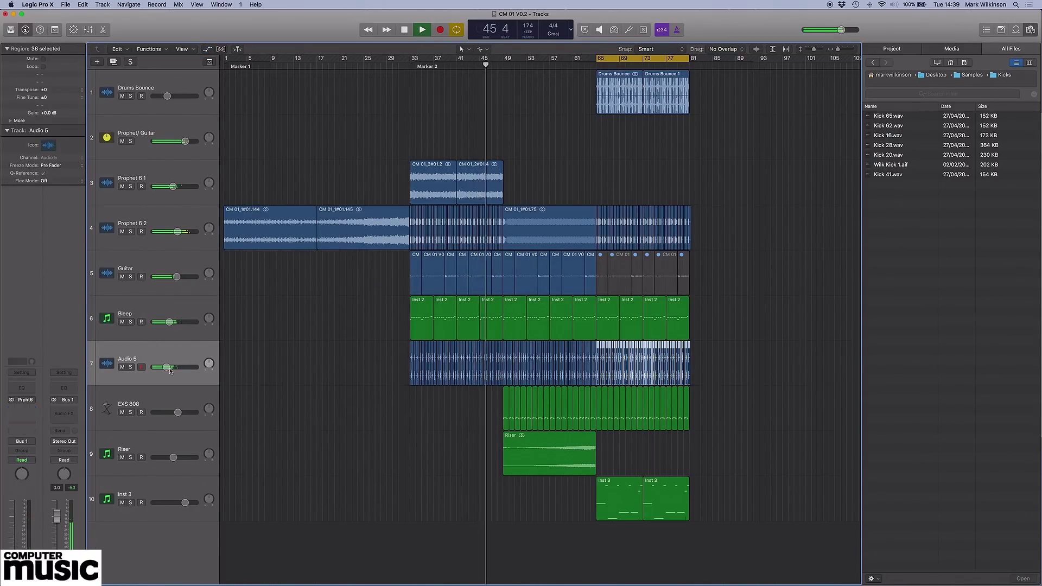
{"action": "left_click", "coordinate": [159, 307], "text": "shift"}
{"action": "left_click", "coordinate": [333, 303]}
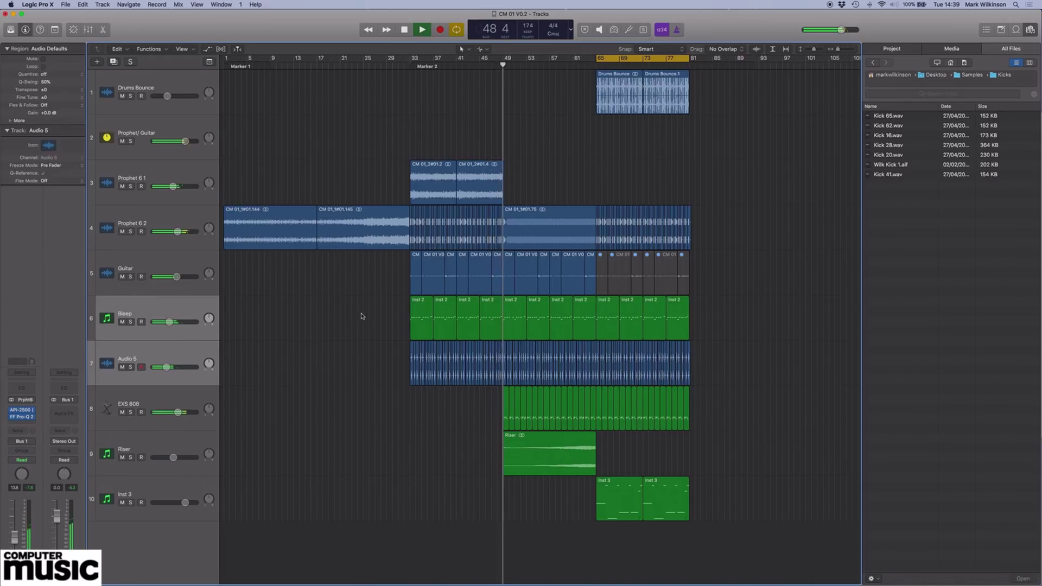
- Set the EXS 808 volume to -5.4 dB and trim Bleep and Audio 5 together, with Bleep at -11.2 dB
{"action": "left_click", "coordinate": [163, 400]}
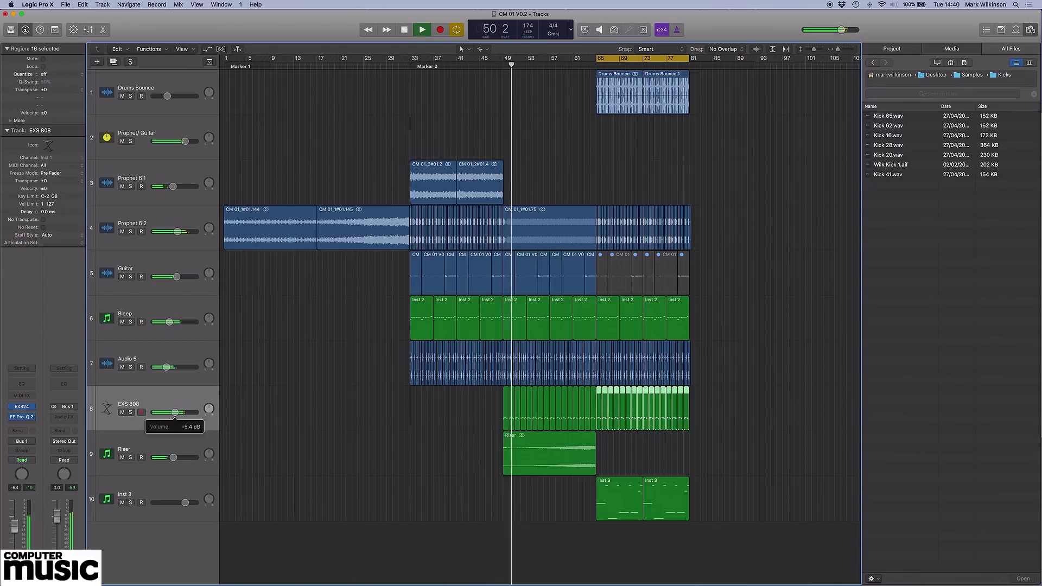
{"action": "left_click", "coordinate": [161, 353], "text": "shift"}
{"action": "left_click", "coordinate": [162, 317], "text": "shift"}
{"action": "left_click", "coordinate": [168, 315]}
{"action": "left_click", "coordinate": [161, 353], "text": "shift"}
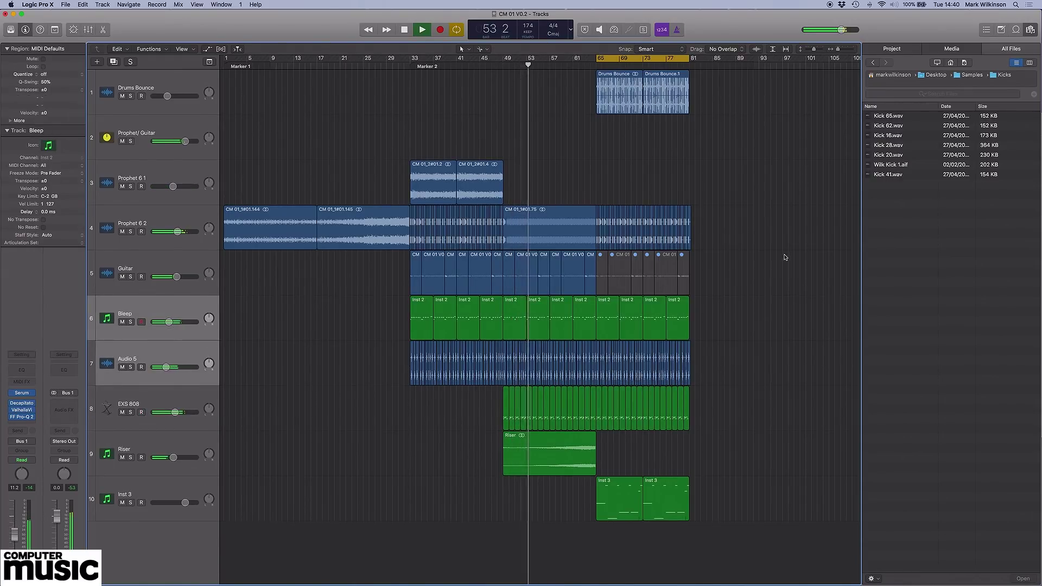
{"action": "left_click_drag", "start_coordinate": [752, 255], "coordinate": [603, 270]}
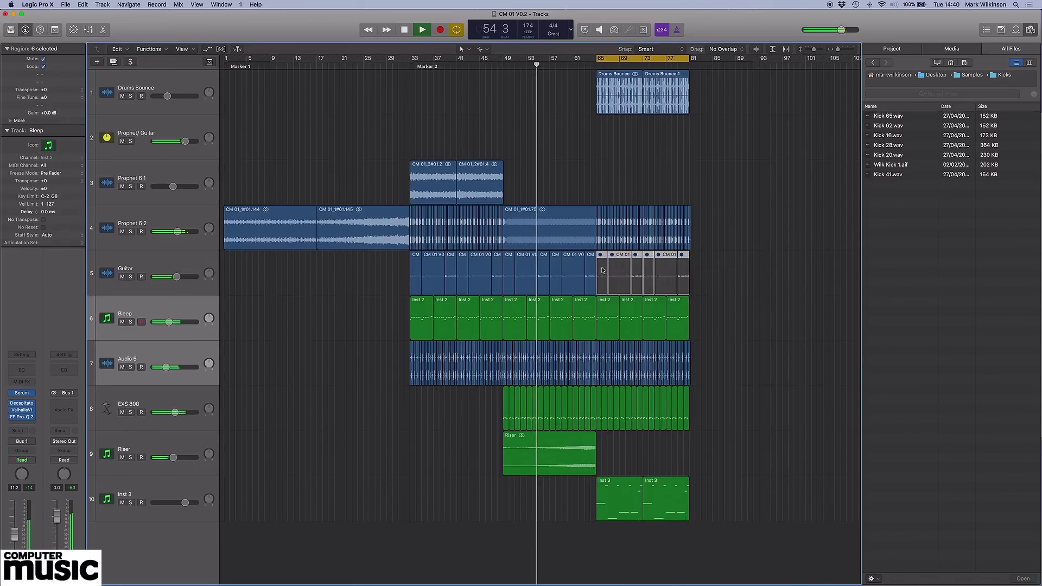
{"action": "left_click", "coordinate": [687, 128]}
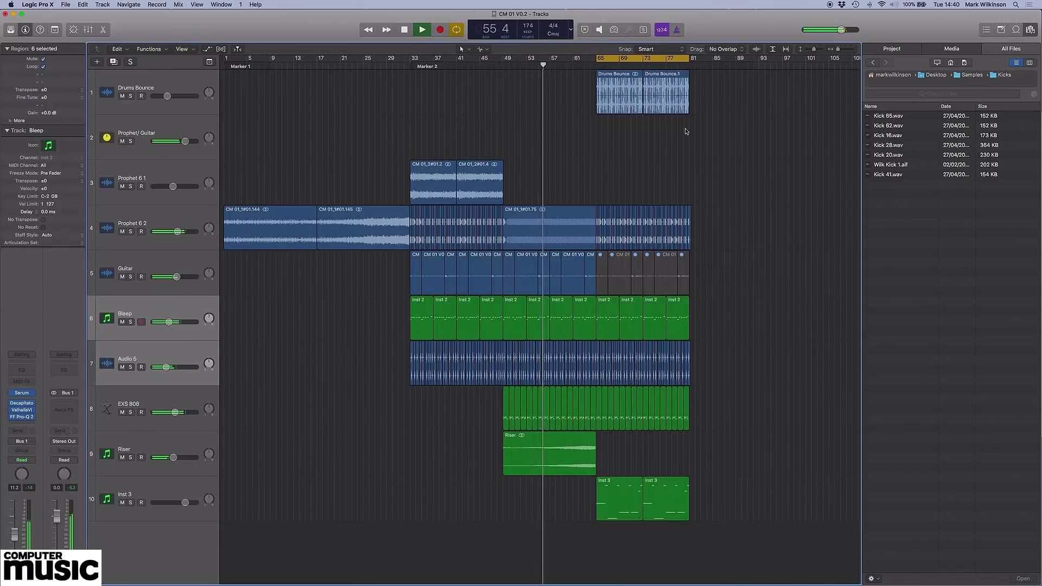
- Create a new audio track directly below the Drums Bounce track
{"action": "left_click", "coordinate": [104, 76]}
{"action": "left_click", "coordinate": [98, 62]}
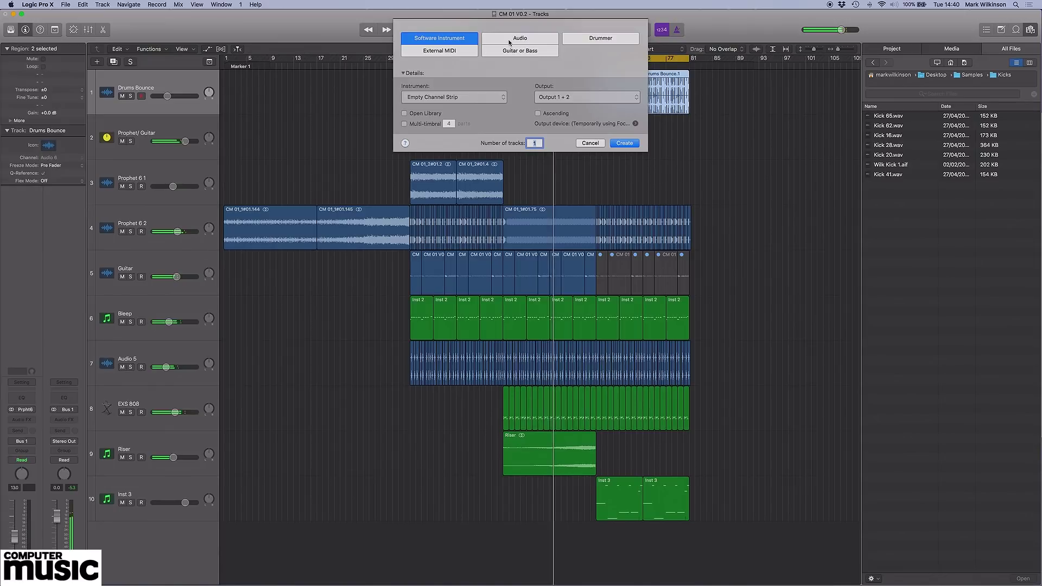
{"action": "left_click", "coordinate": [623, 165]}
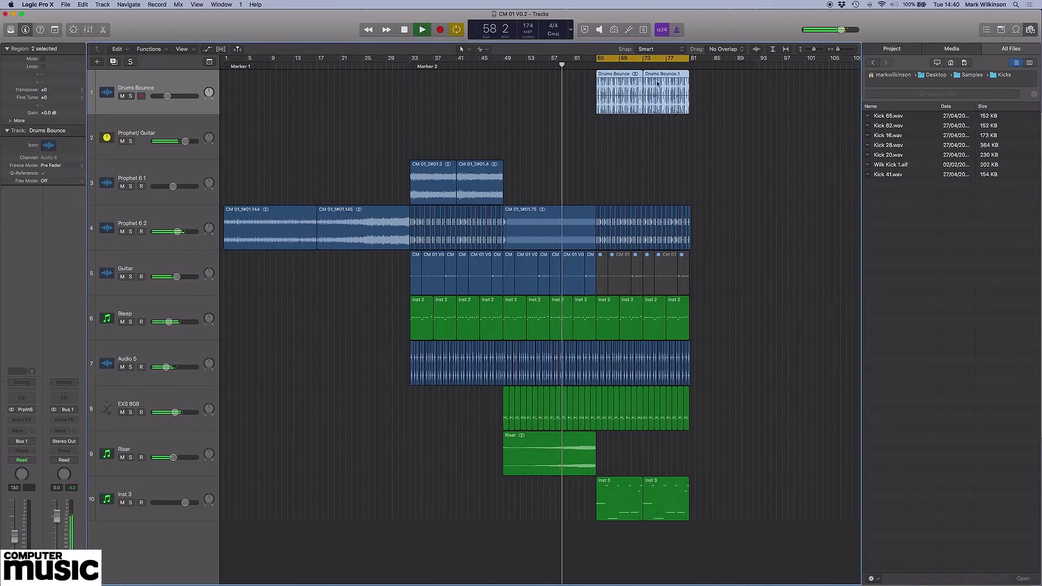
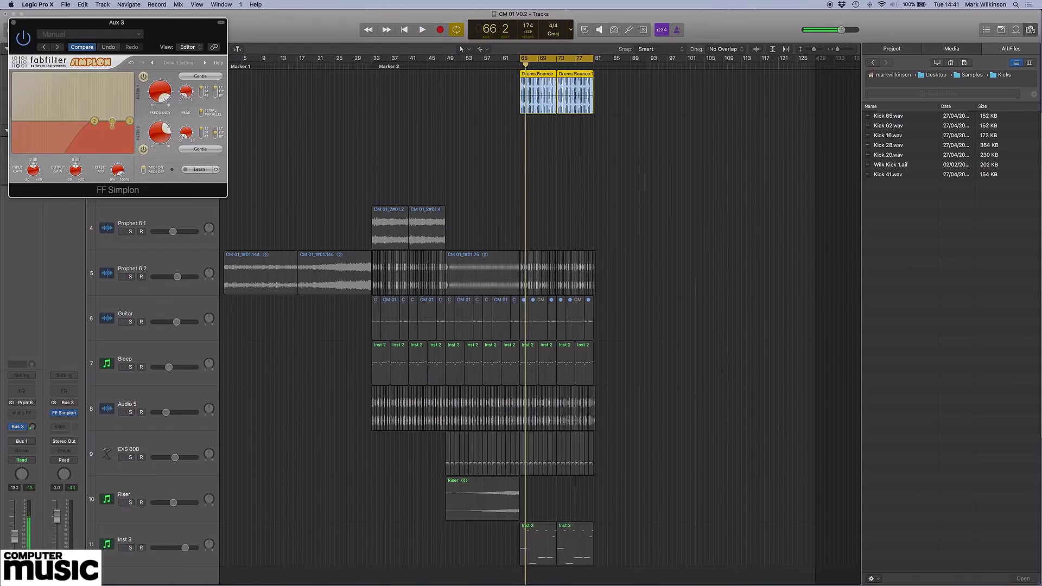
- Play the soloed drums from bar 65 and adjust the Drums Bounce track's send level to Bus 3
{"action": "key", "text": "space"}
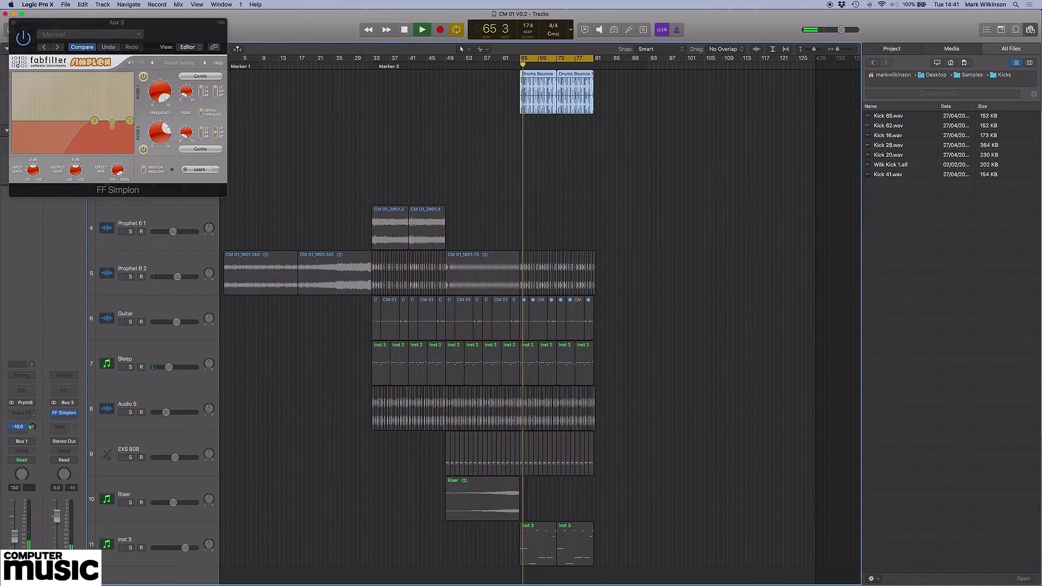
{"action": "left_click_drag", "start_coordinate": [33, 416], "coordinate": [32, 426]}
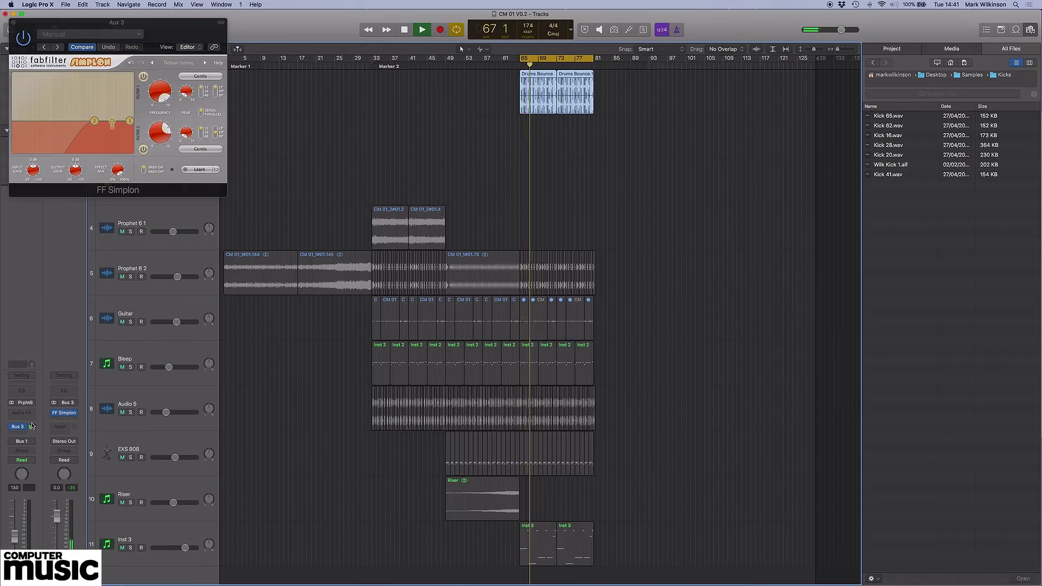
{"action": "key", "text": "space"}
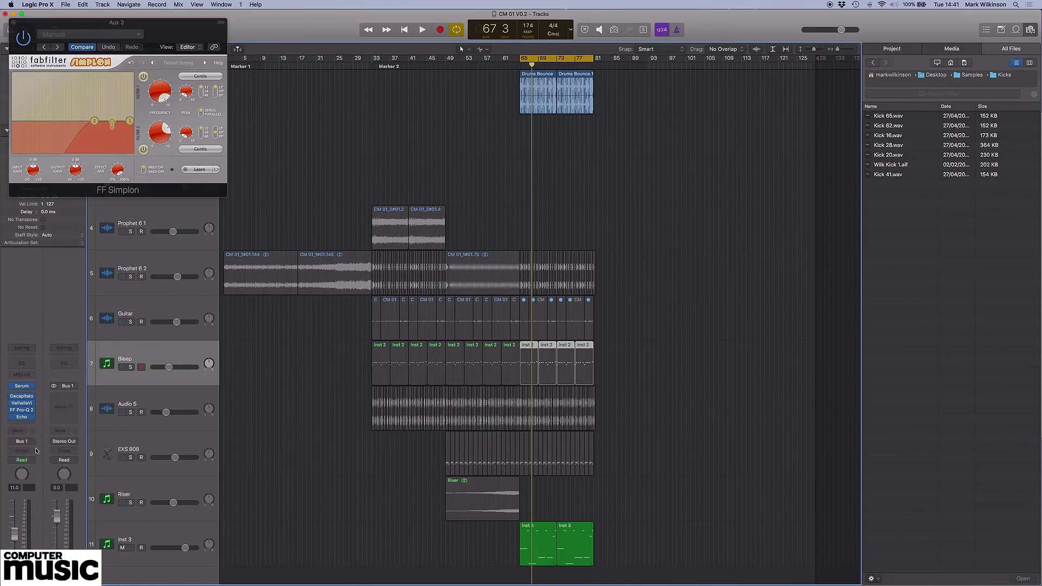
- Insert CamelCrusher on the Aux 3 effects bus, ahead of FF Simplon
{"action": "key", "text": "space"}
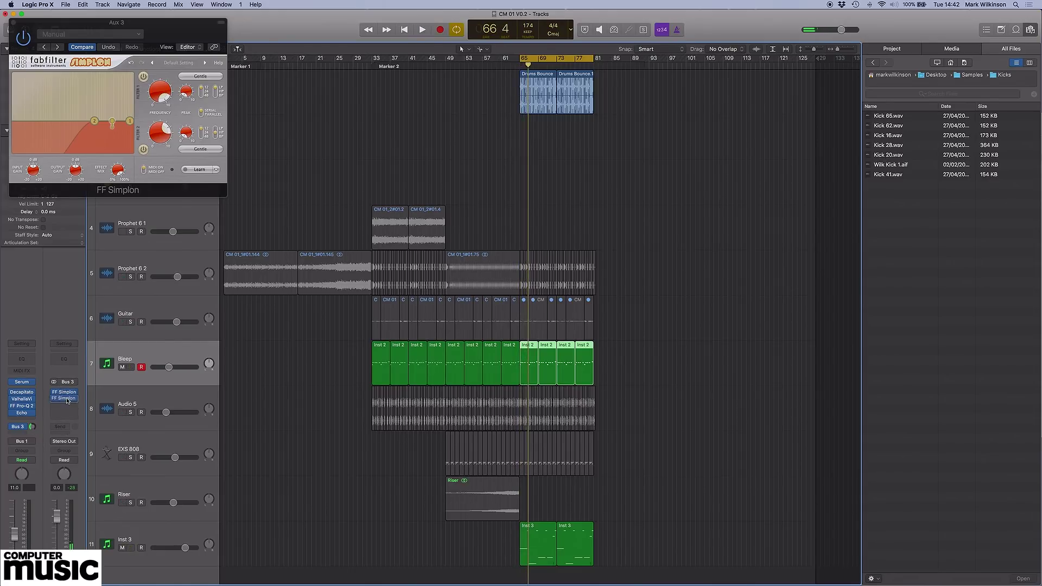
{"action": "left_click", "coordinate": [66, 399]}
{"action": "mouse_move", "coordinate": [87, 541]}
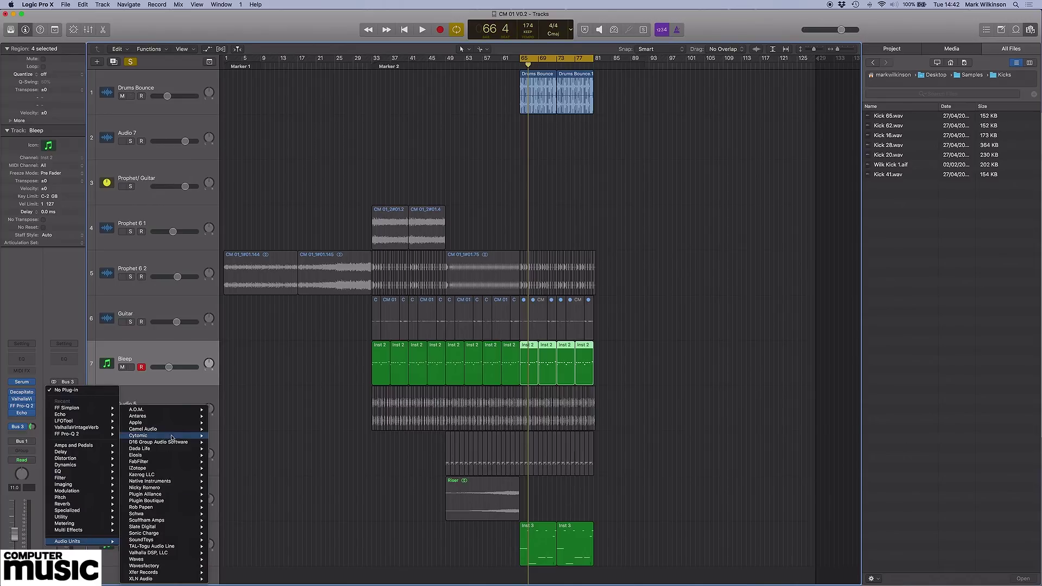
{"action": "left_click", "coordinate": [286, 429]}
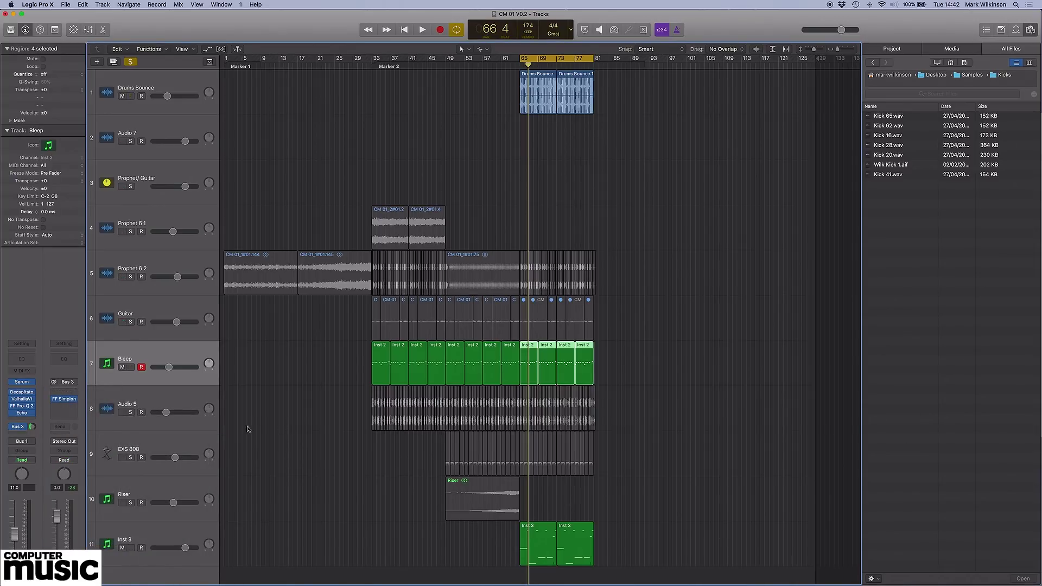
{"action": "left_click", "coordinate": [76, 399]}
{"action": "mouse_move", "coordinate": [93, 541]}
{"action": "mouse_move", "coordinate": [163, 429]}
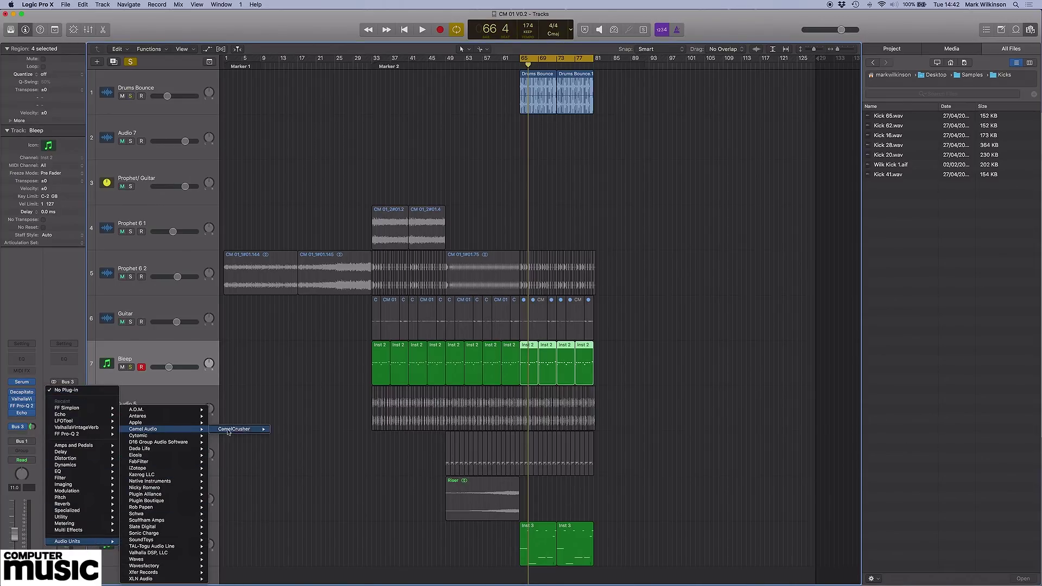
{"action": "left_click", "coordinate": [287, 430]}
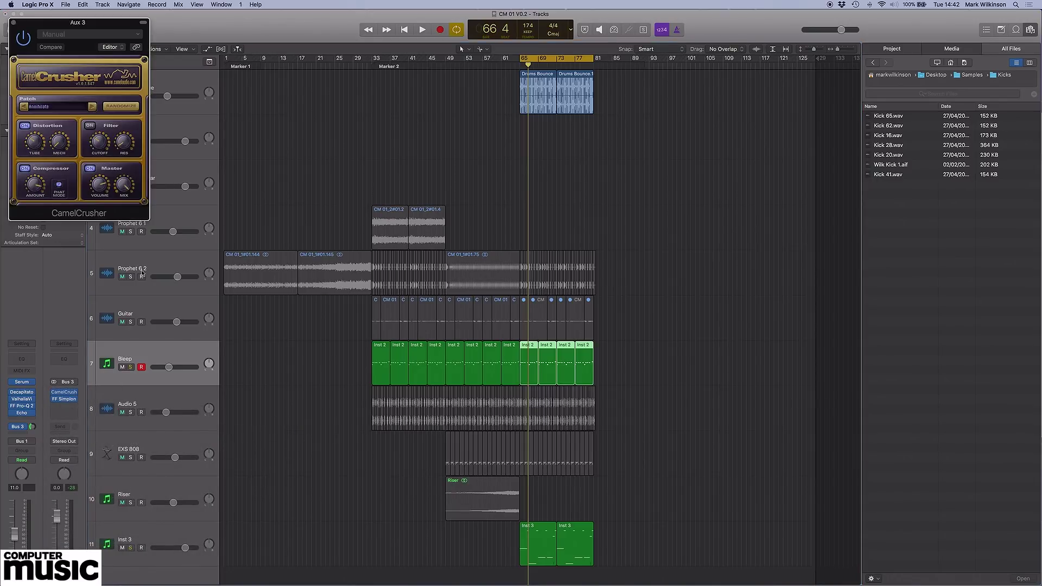
- Insert ValhallaVintageVerb on the Audio 5 track during playback, with a 3.20 s decay and an 80% mix
{"action": "scroll", "coordinate": [142, 273], "scroll_direction": "down", "scroll_amount": 1}
{"action": "key", "text": "space"}
{"action": "left_click", "coordinate": [129, 535]}
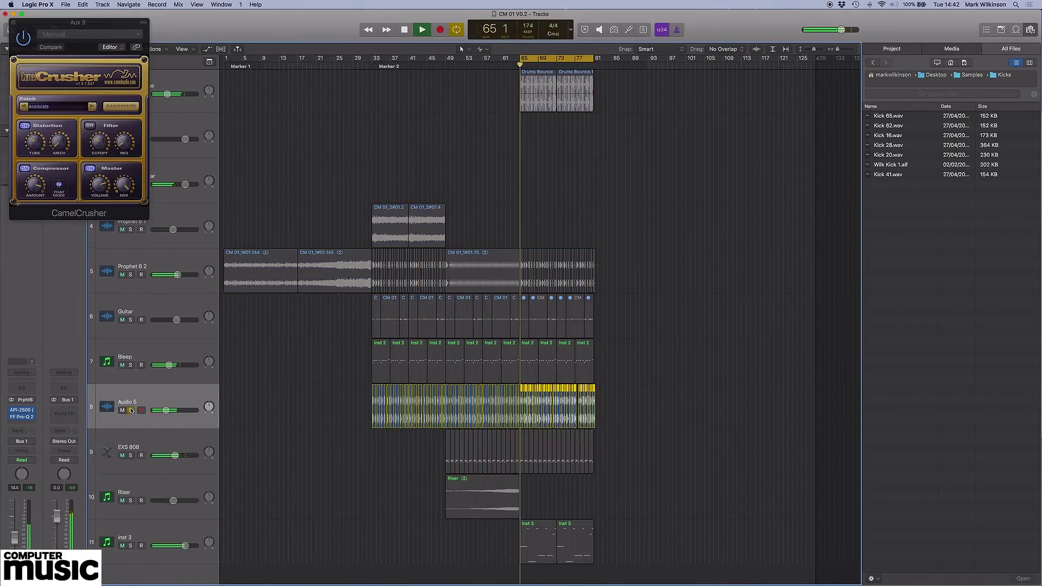
{"action": "left_click", "coordinate": [22, 423]}
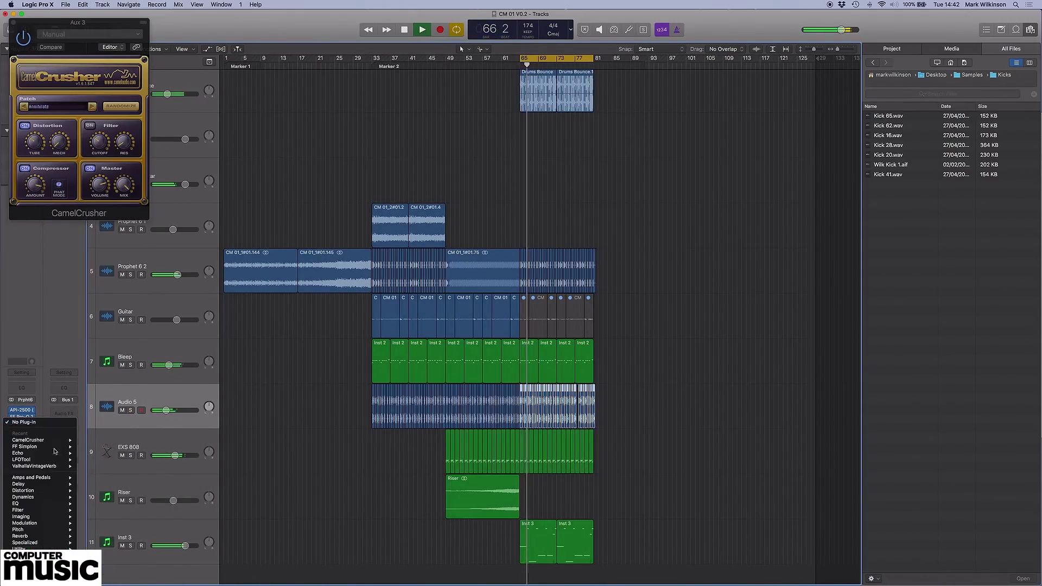
{"action": "mouse_move", "coordinate": [32, 561]}
{"action": "mouse_move", "coordinate": [125, 553]}
{"action": "mouse_move", "coordinate": [207, 566]}
{"action": "left_click", "coordinate": [258, 566]}
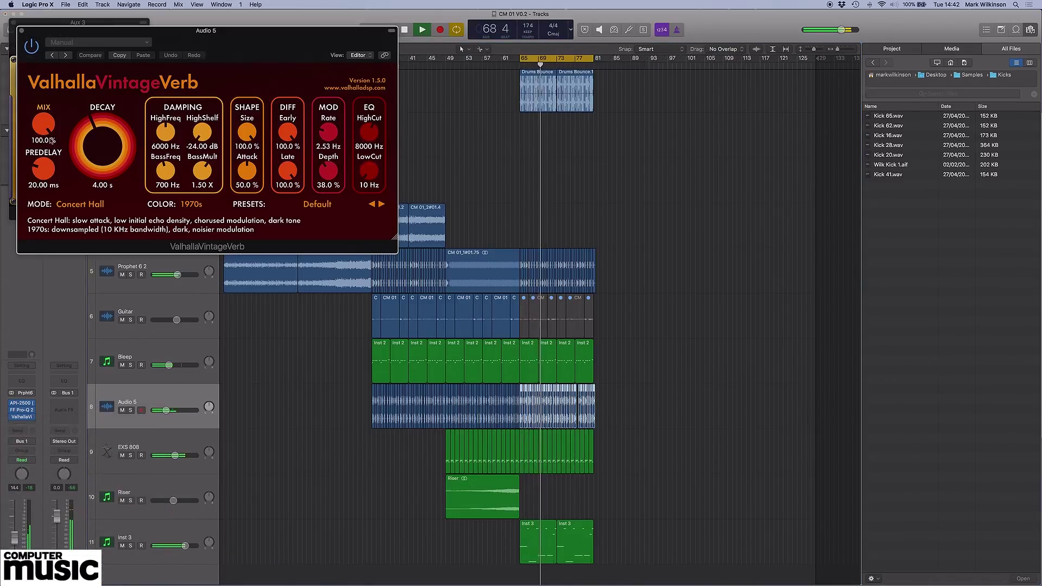
{"action": "left_click_drag", "start_coordinate": [81, 146], "coordinate": [82, 163]}
{"action": "left_click_drag", "start_coordinate": [44, 124], "coordinate": [43, 129]}
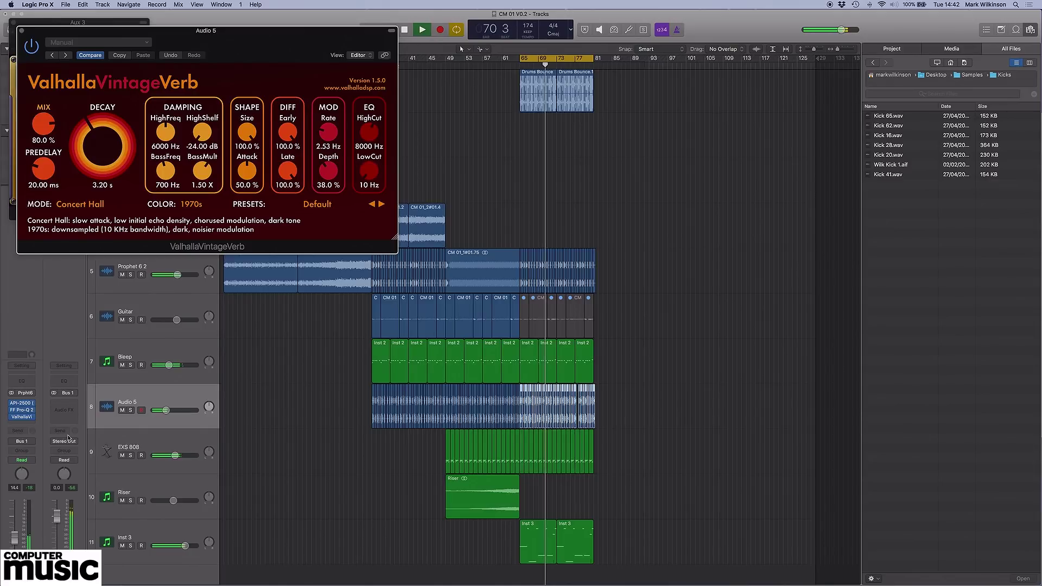
- Add a send from Audio 5 to Bus 3 and set its level to about -16.2 dB
{"action": "left_click", "coordinate": [22, 431]}
{"action": "mouse_move", "coordinate": [33, 466]}
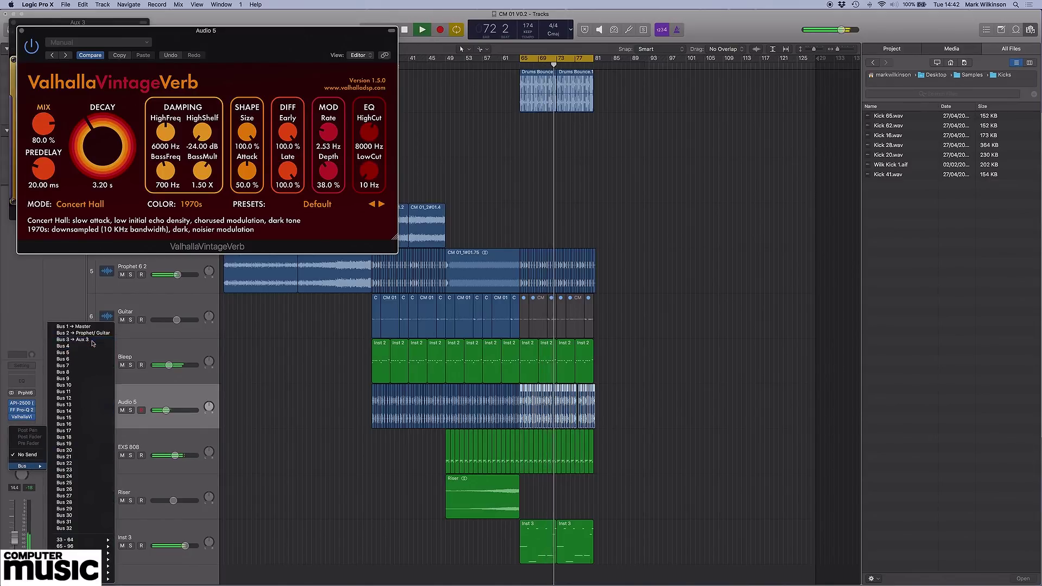
{"action": "left_click", "coordinate": [92, 341]}
{"action": "left_click", "coordinate": [33, 427]}
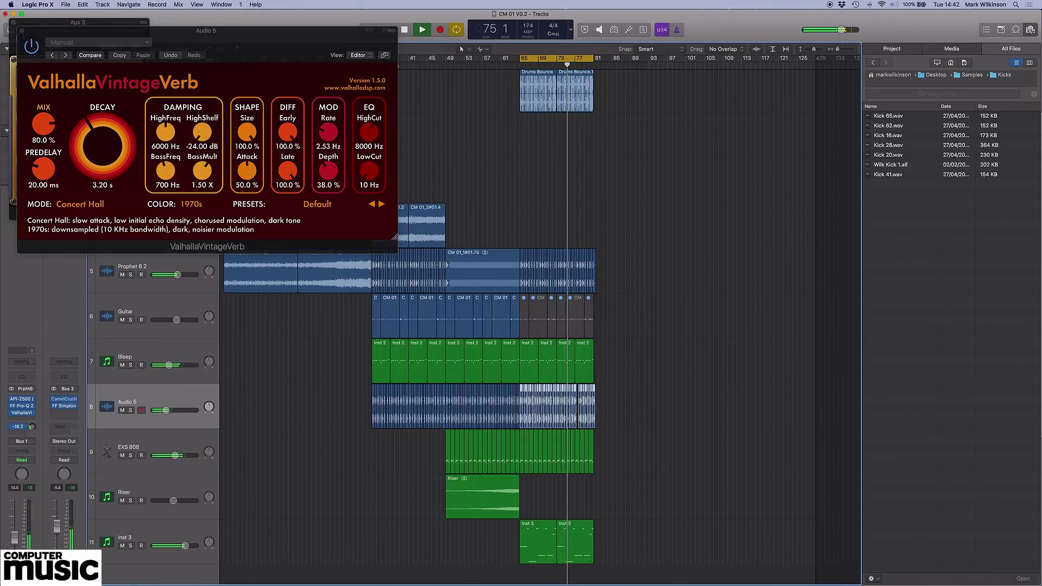
- Check the Bleep track's ValhallaVintageVerb settings with the full mix playing and close all open plug-in windows
{"action": "left_click", "coordinate": [122, 358]}
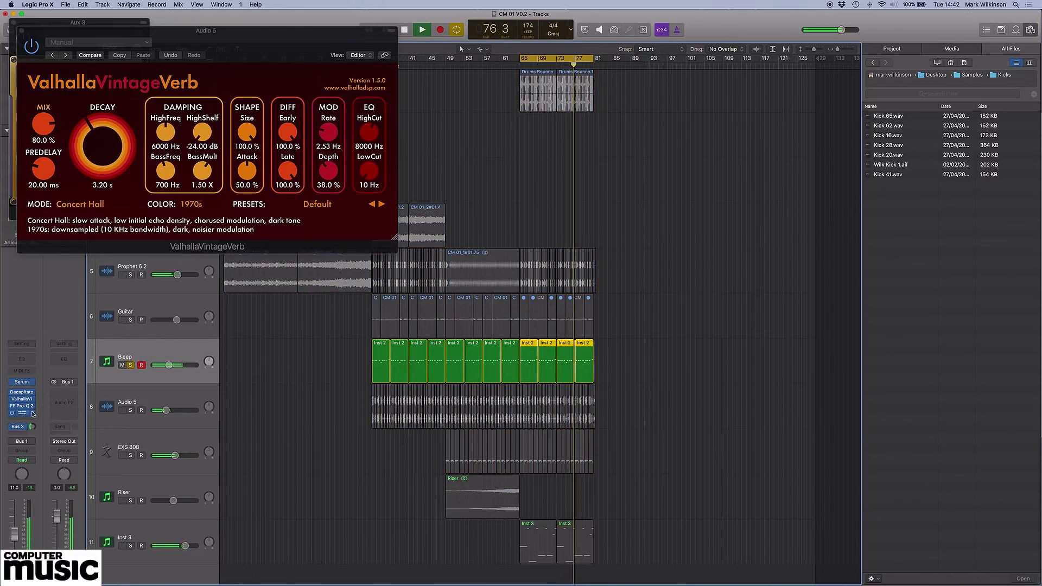
{"action": "key", "text": "s"}
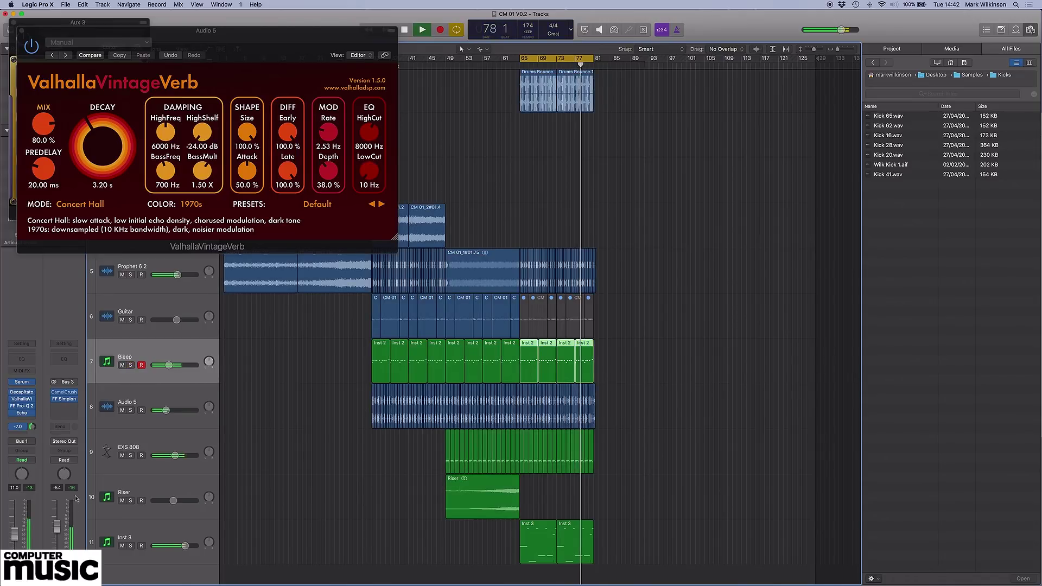
{"action": "left_click", "coordinate": [22, 399]}
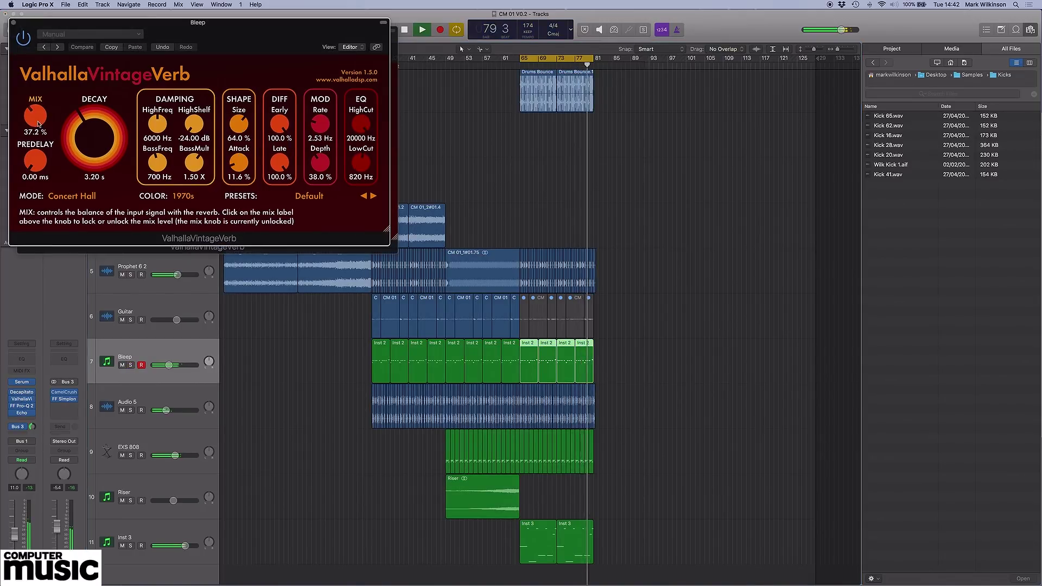
{"action": "key", "text": "super+w"}
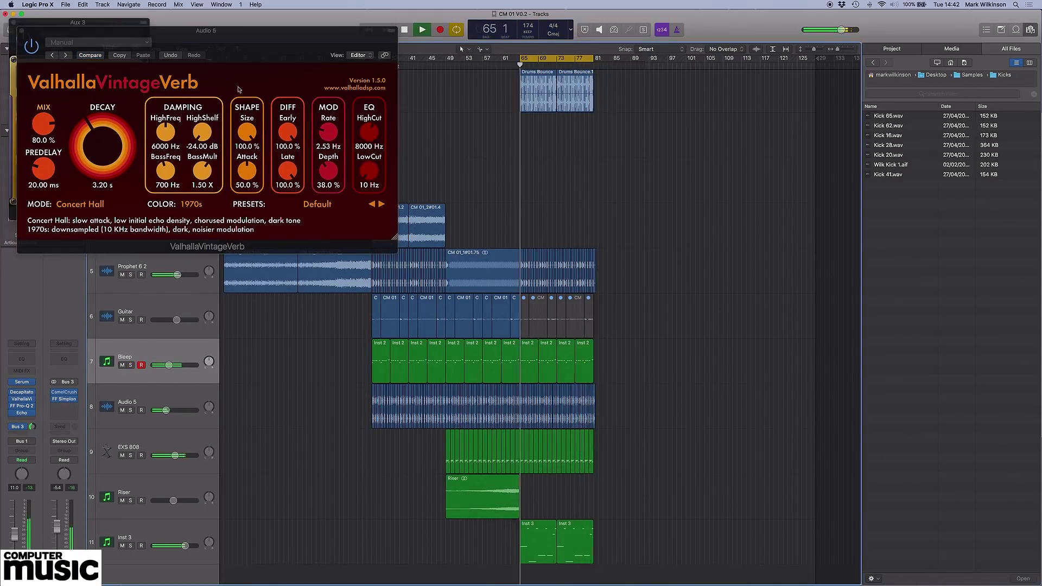
{"action": "left_click", "coordinate": [22, 32]}
{"action": "left_click", "coordinate": [14, 22]}
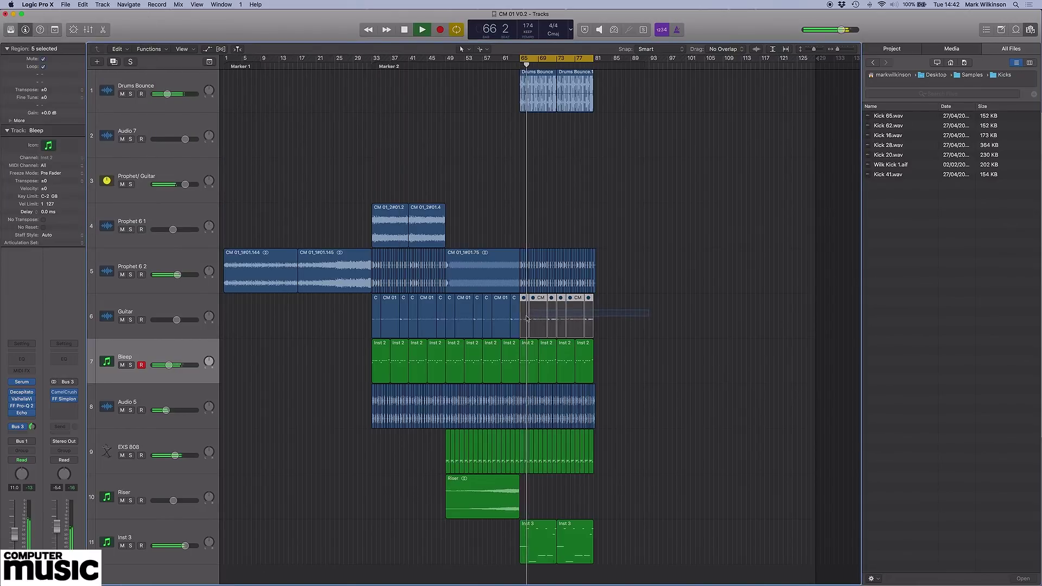
- Unmute the Guitar regions from bar 65 onward and briefly audition the Guitar track soloed
{"action": "key", "text": "shift+space"}
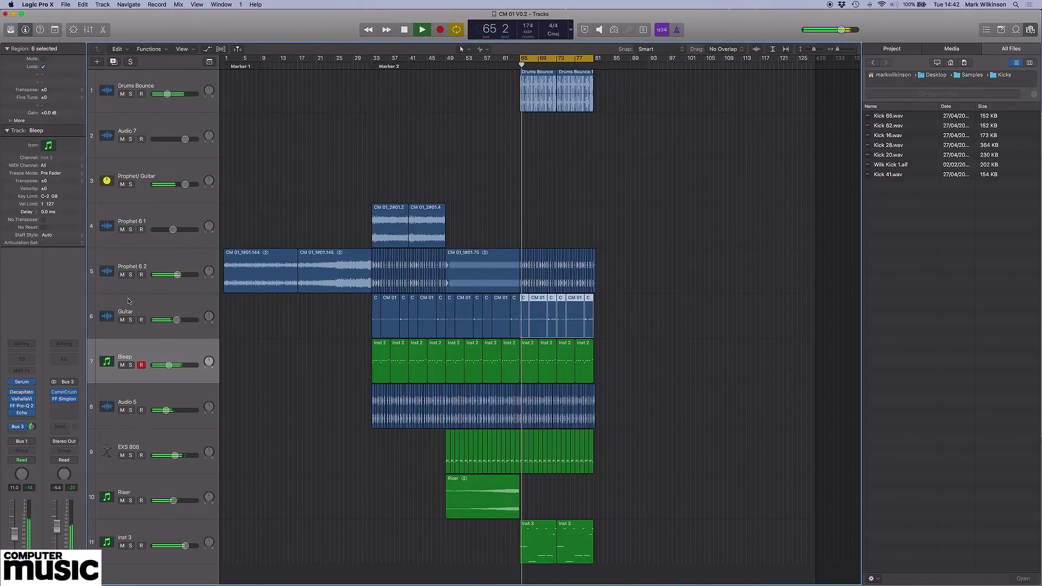
{"action": "left_click", "coordinate": [129, 312]}
{"action": "left_click", "coordinate": [131, 320]}
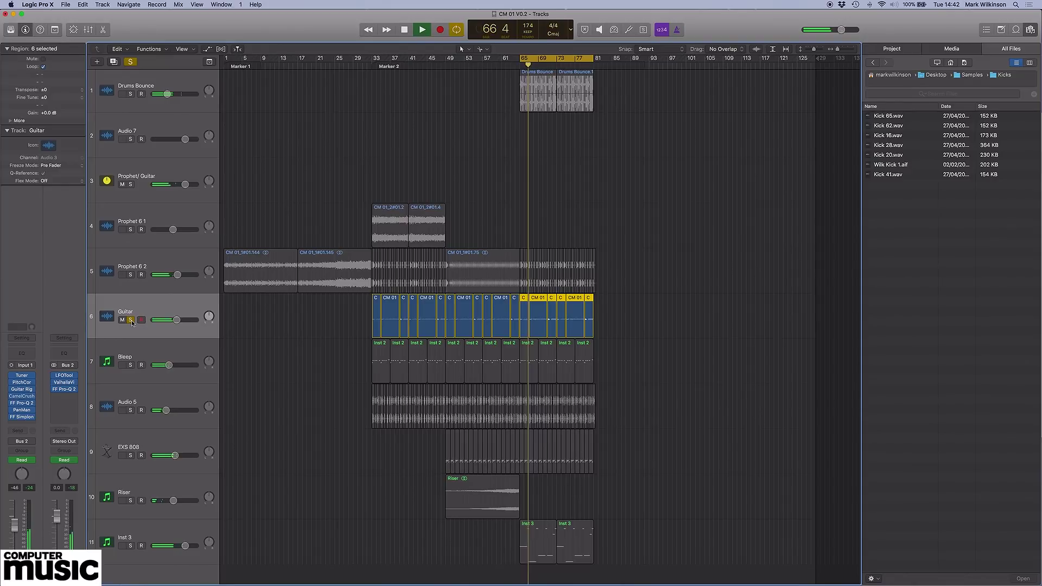
{"action": "left_click", "coordinate": [131, 320]}
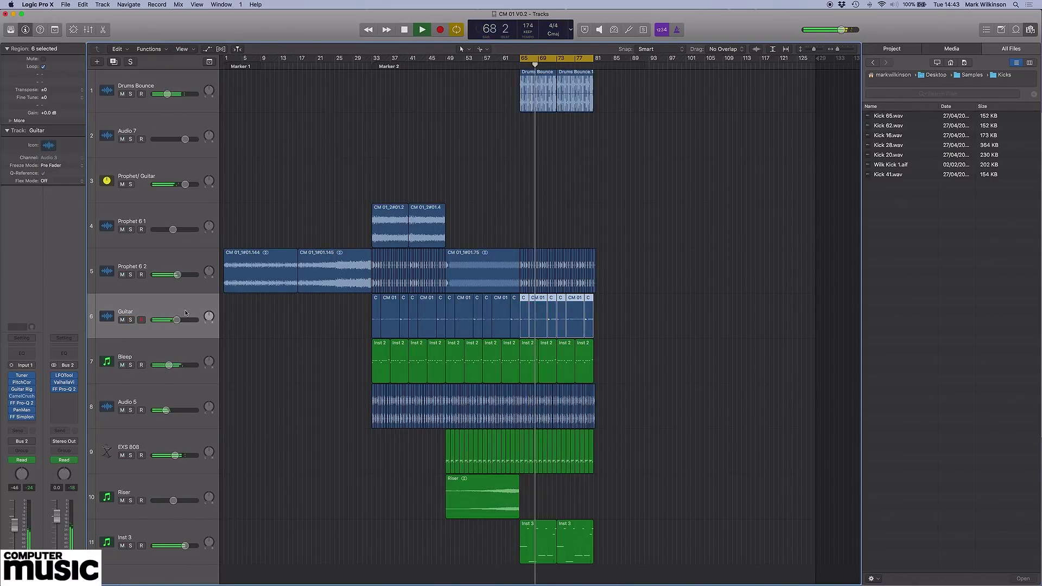
- Solo the Inst 3 track and set its LFOTool rate to 1/8
{"action": "left_click", "coordinate": [158, 531]}
{"action": "left_click", "coordinate": [131, 547]}
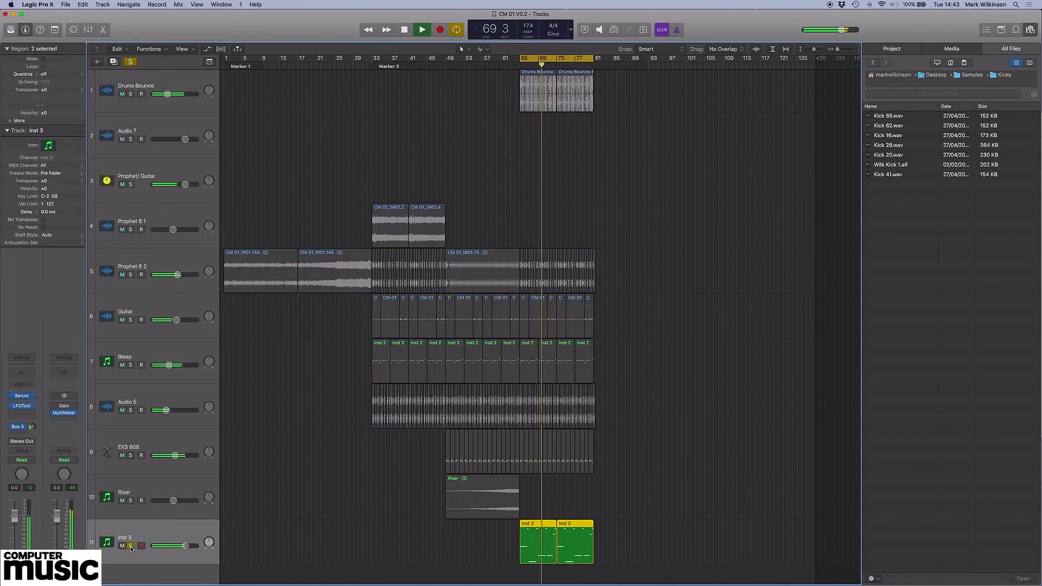
{"action": "left_click", "coordinate": [24, 407]}
{"action": "left_click_drag", "start_coordinate": [94, 182], "coordinate": [101, 182]}
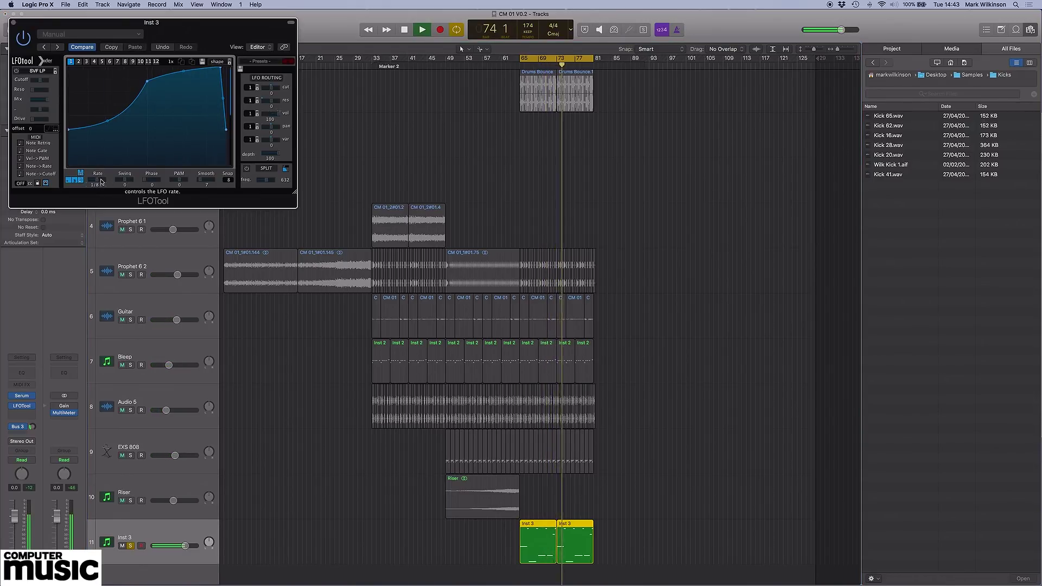
- Set the LFO 2 rate in Inst 3's Serum to 1/6, then unsolo the track and close its plug-in windows
{"action": "left_click", "coordinate": [21, 395]}
{"action": "left_click_drag", "start_coordinate": [692, 421], "coordinate": [694, 417]}
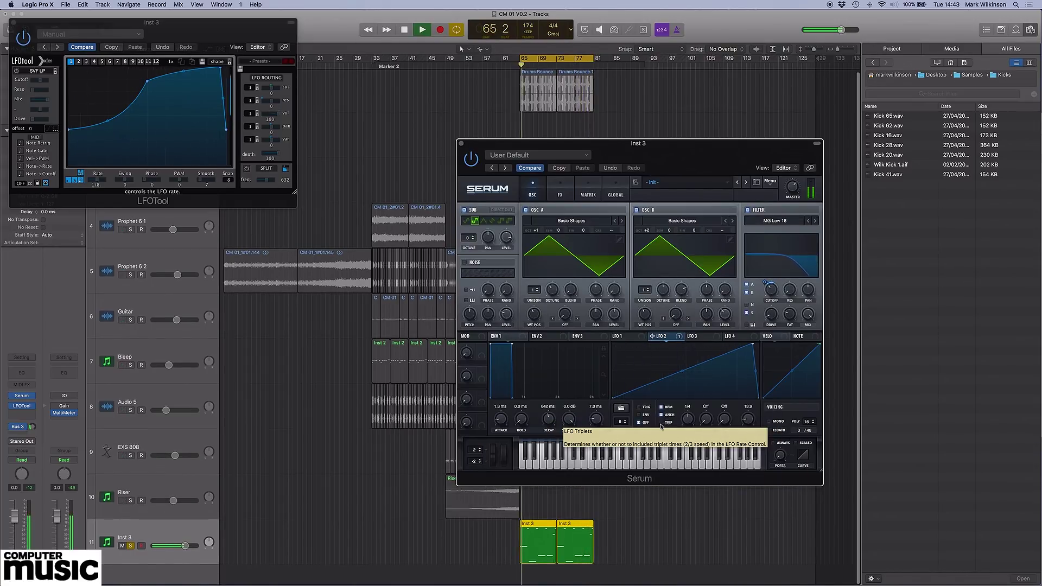
{"action": "left_click_drag", "start_coordinate": [691, 424], "coordinate": [691, 421]}
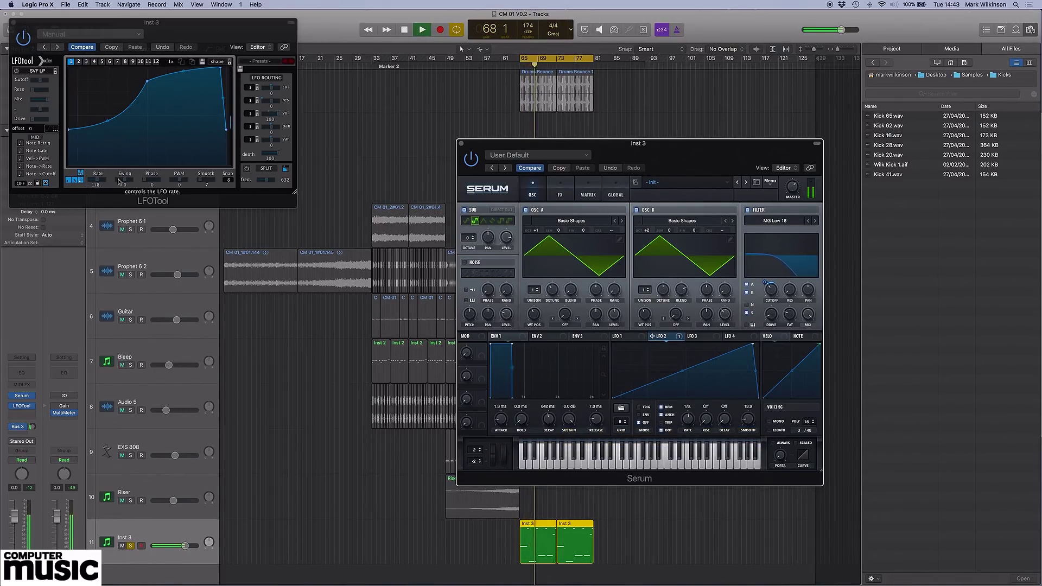
{"action": "left_click", "coordinate": [311, 445]}
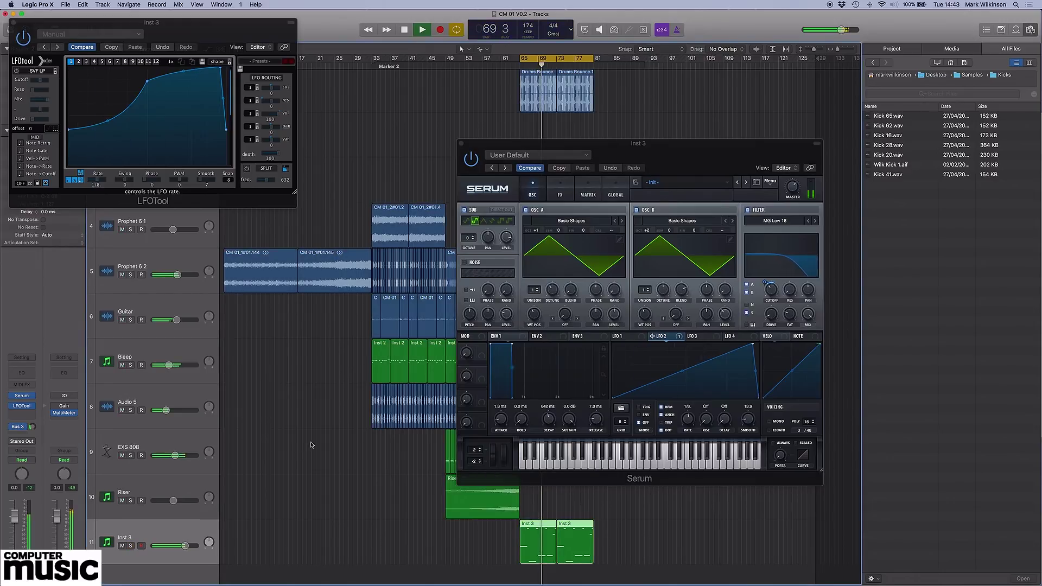
{"action": "left_click", "coordinate": [796, 185]}
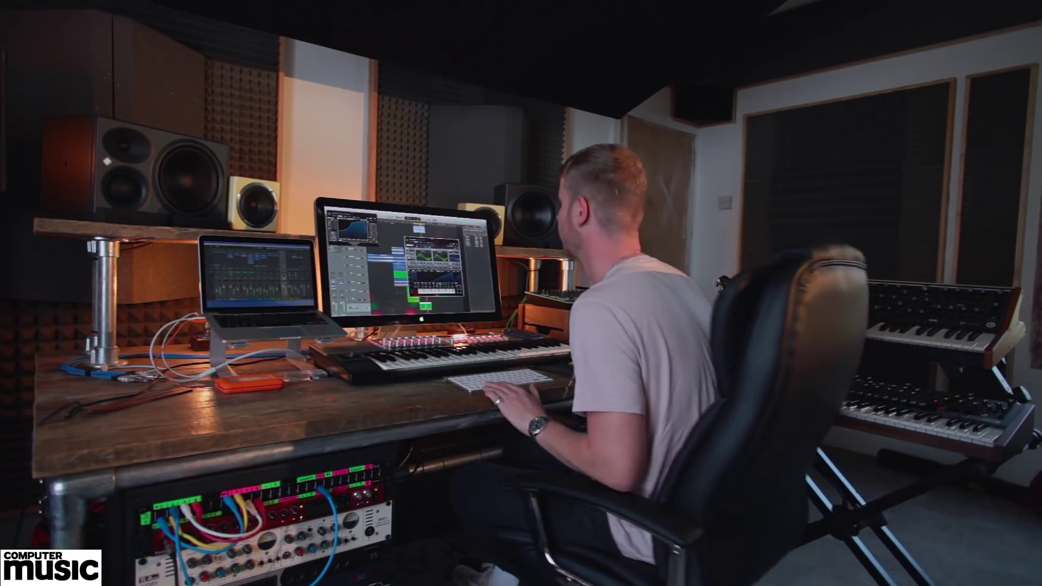
{"action": "key", "text": "super+w"}
{"action": "key", "text": "super+w"}
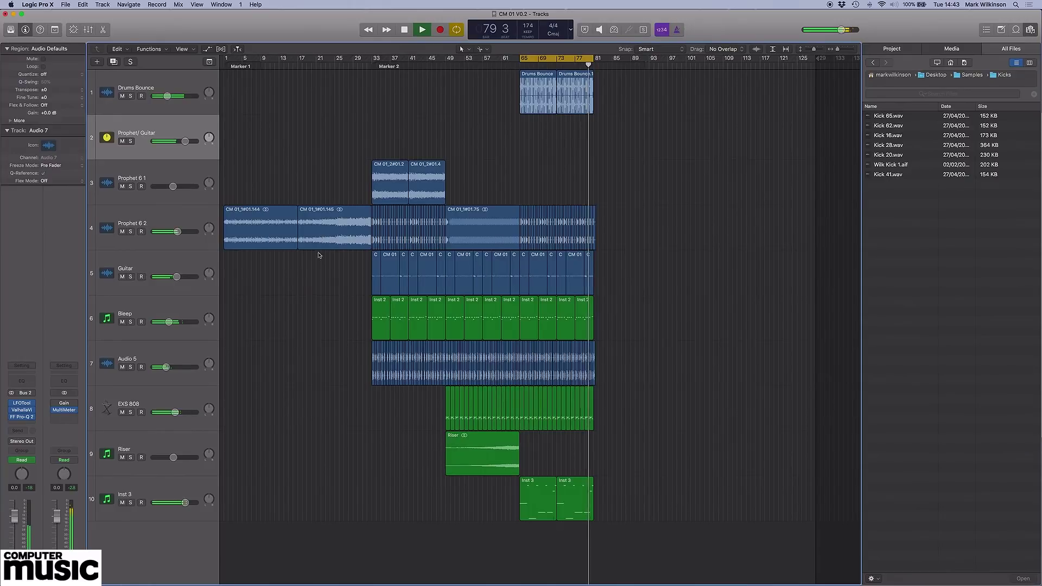
- Audition the Aux 3 bus in the mixer and close its FF Simplon and ValhallaRoom windows
{"action": "key", "text": "x"}
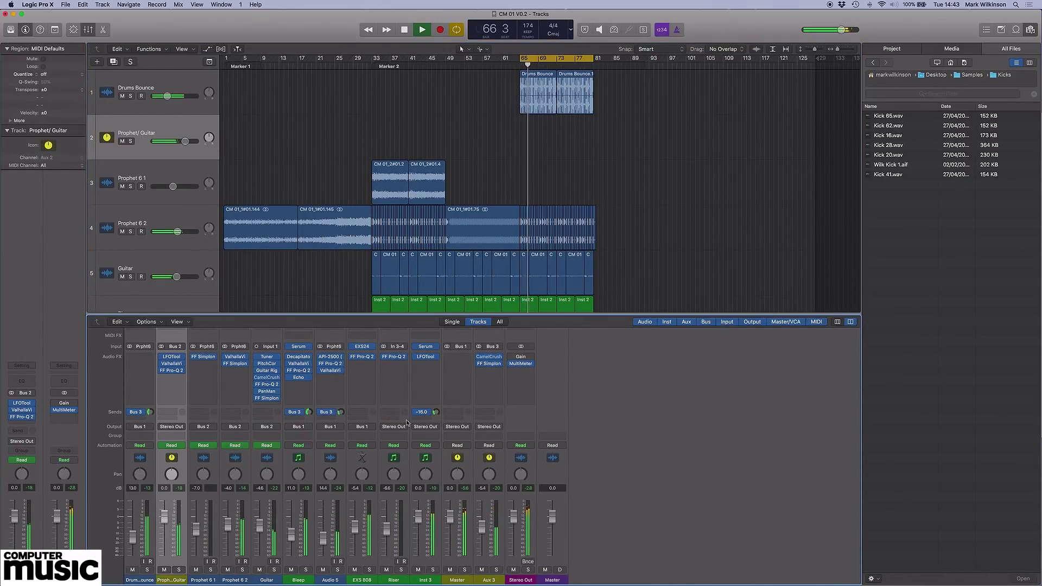
{"action": "left_click", "coordinate": [498, 570]}
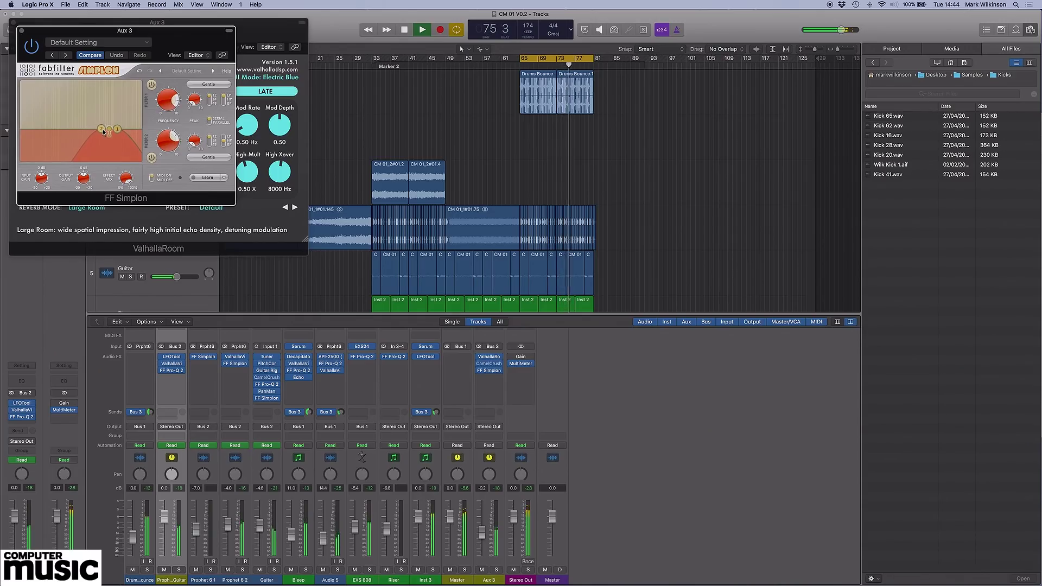
{"action": "left_click", "coordinate": [22, 31]}
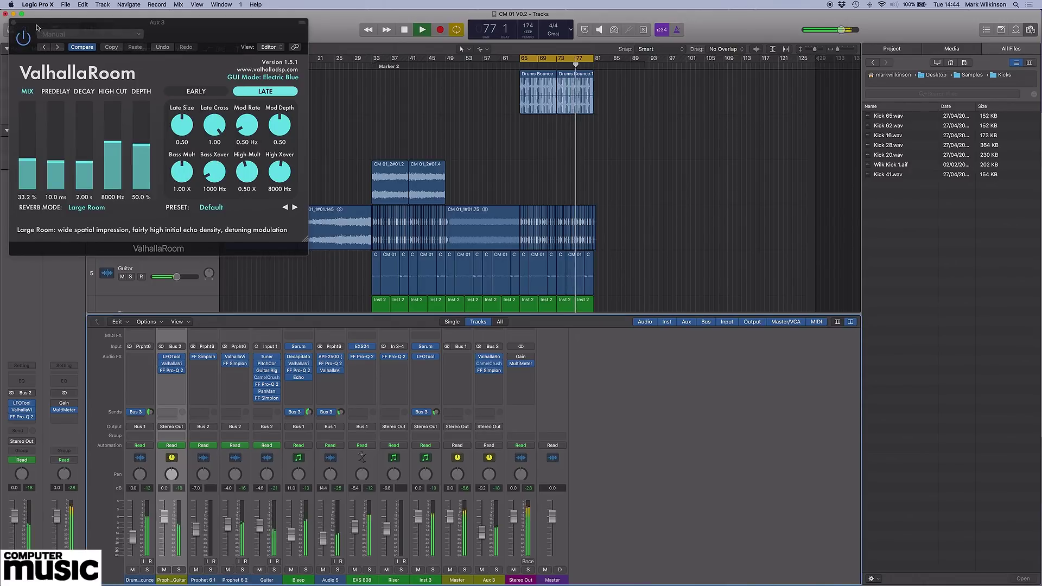
{"action": "left_click", "coordinate": [13, 23]}
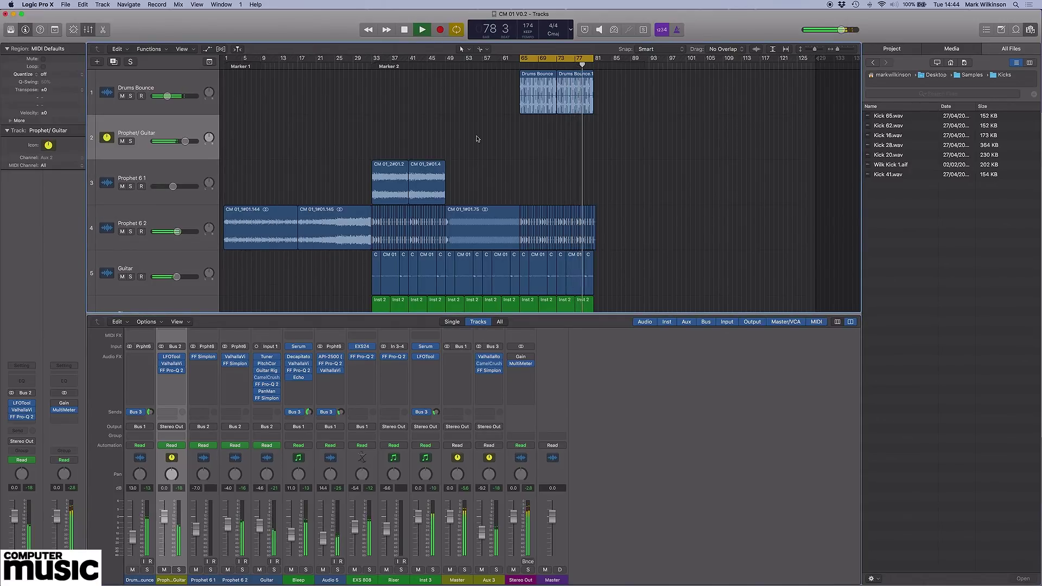